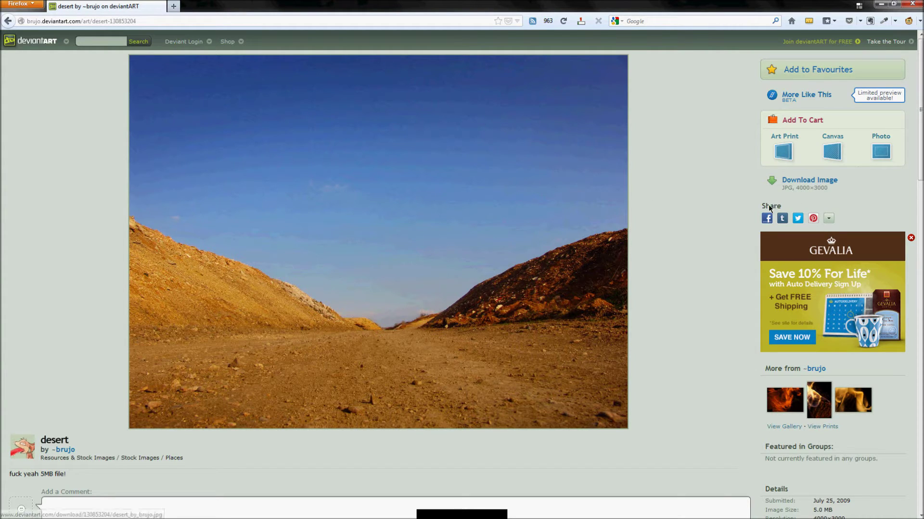
# Step: Copy the link location of the desert stock photo's full-size download on deviantART
pyautogui.rightClick(797, 186)
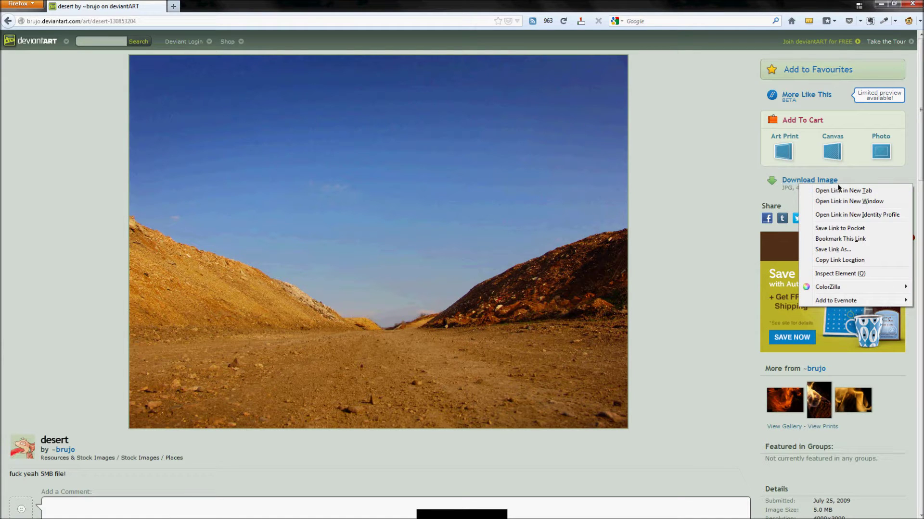
pyautogui.click(841, 261)
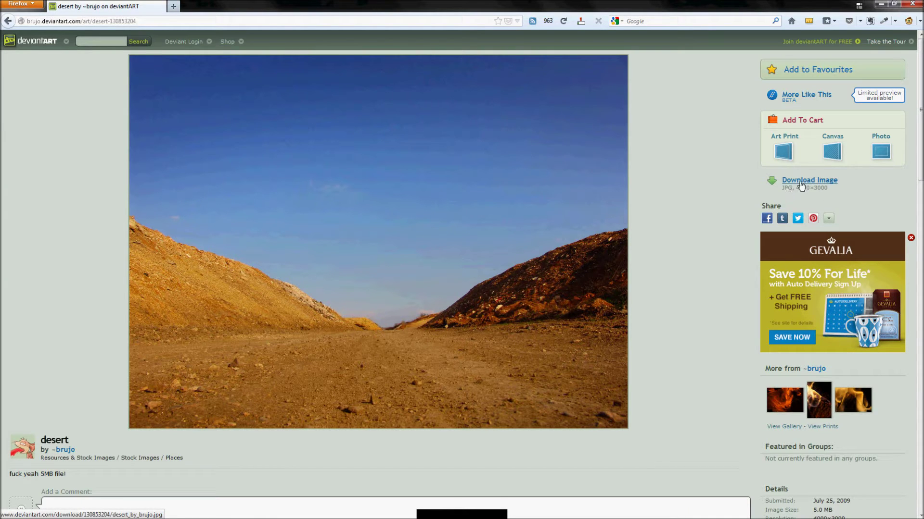
pyautogui.click(788, 193)
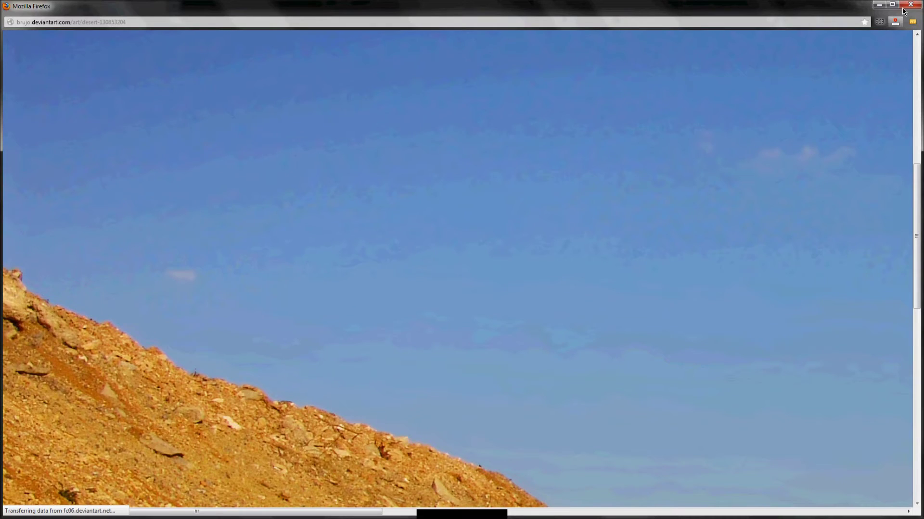
pyautogui.click(910, 4)
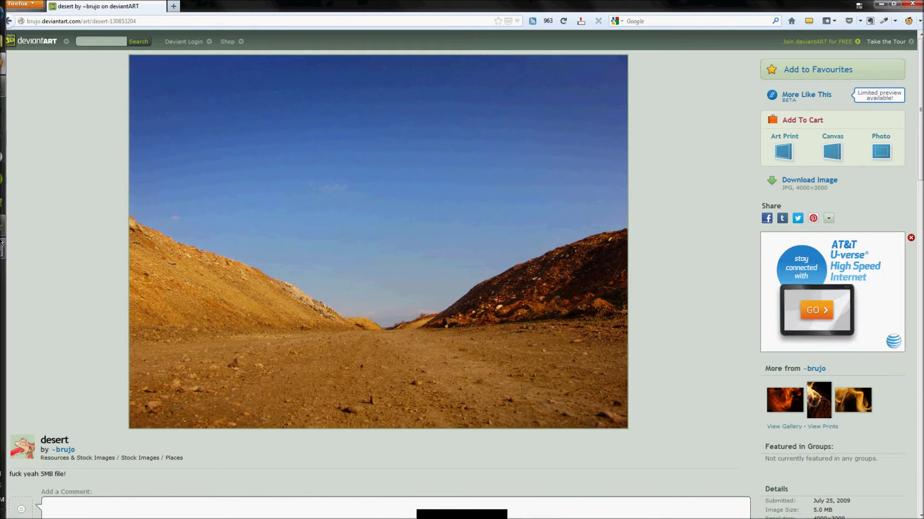
# Step: Switch to GIMP and open the desert photo from the copied web location, fitted to the window
pyautogui.click(8, 86)
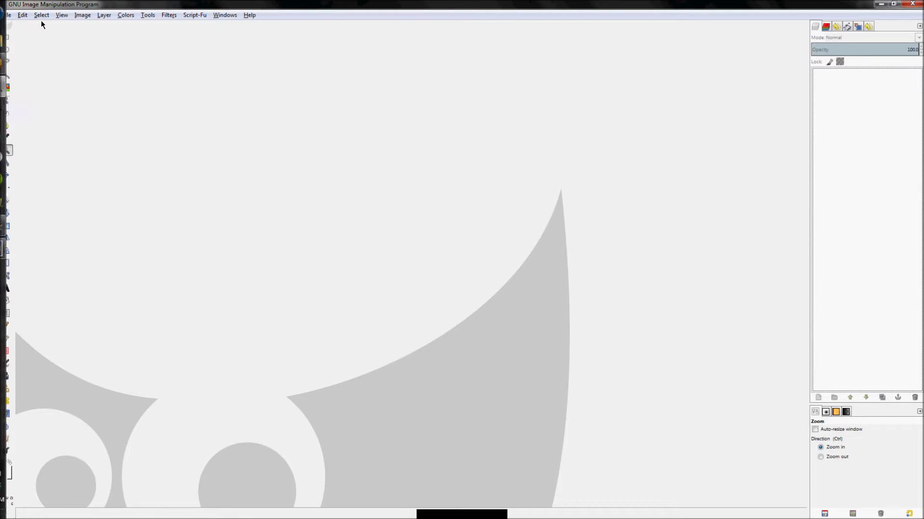
pyautogui.click(7, 14)
pyautogui.click(19, 69)
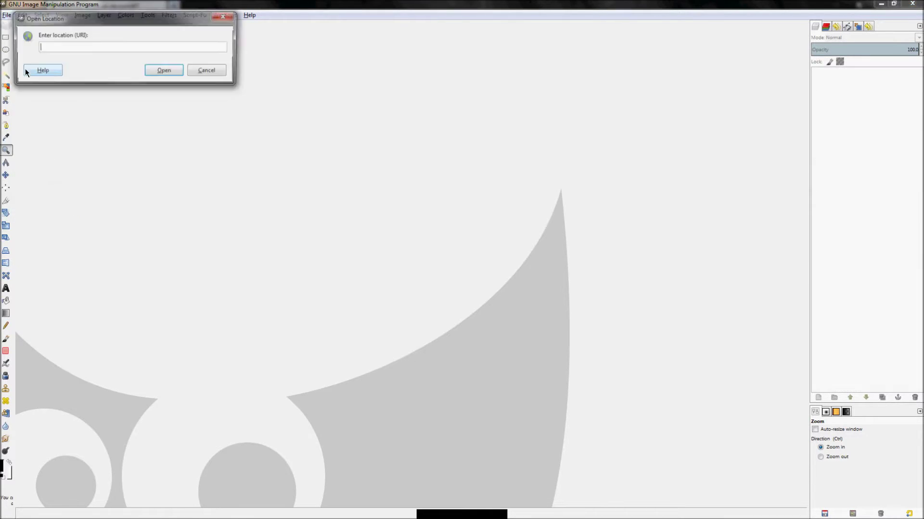
pyautogui.rightClick(79, 48)
pyautogui.click(105, 73)
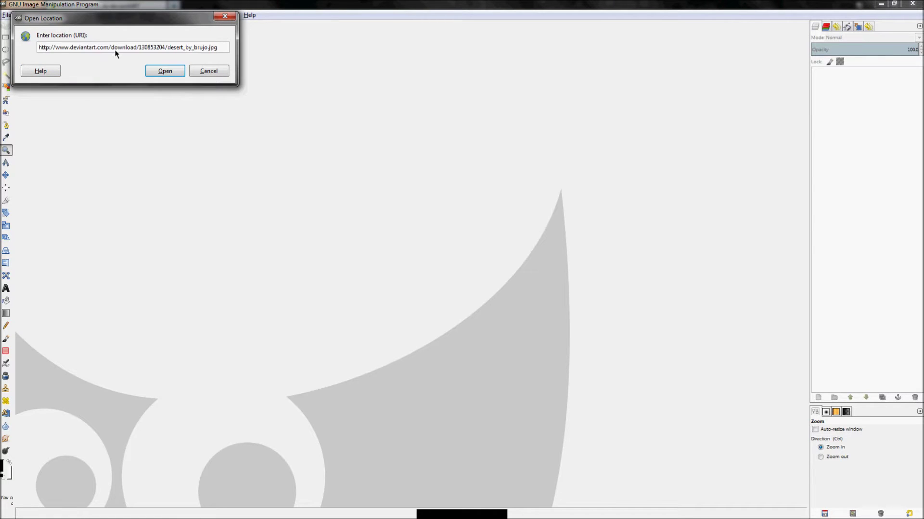
pyautogui.click(165, 73)
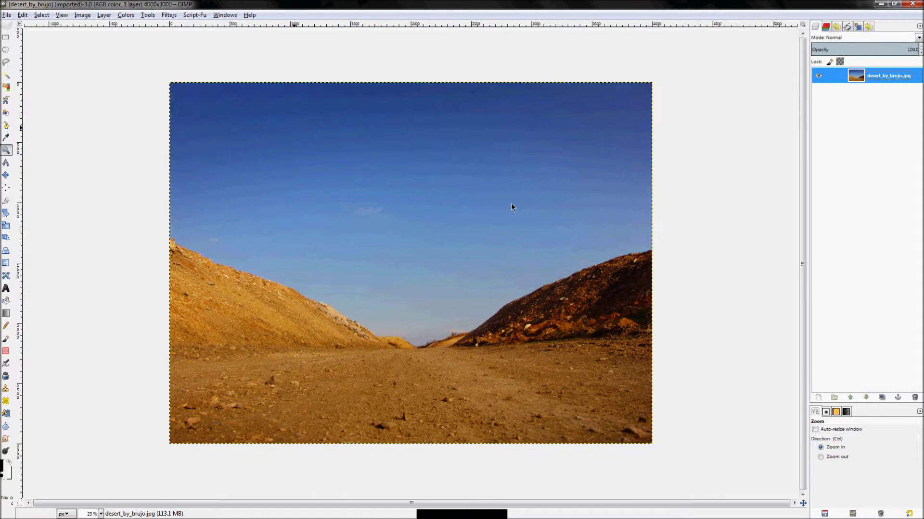
pyautogui.hotkey('shift', 'ctrl', 'j')
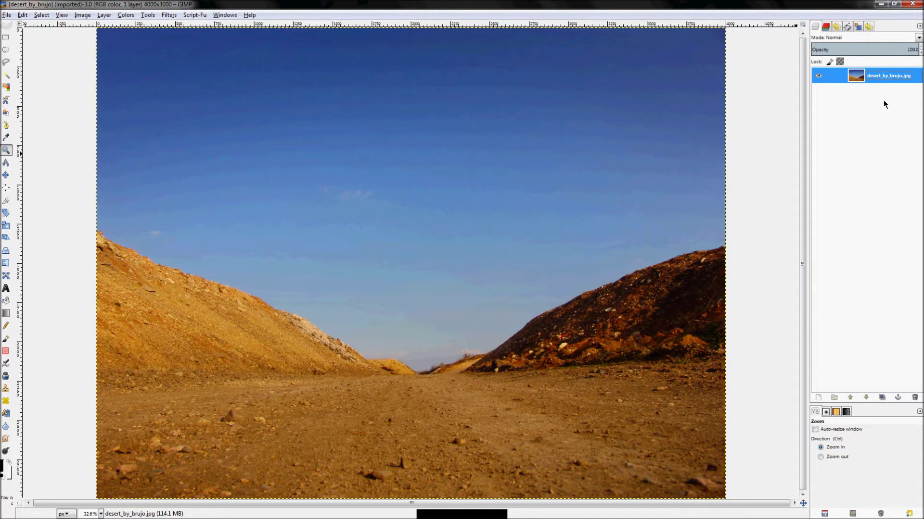
# Step: Duplicate the desert layer and apply a Gaussian Blur with an increased, equal horizontal and vertical radius to the copy
pyautogui.rightClick(885, 85)
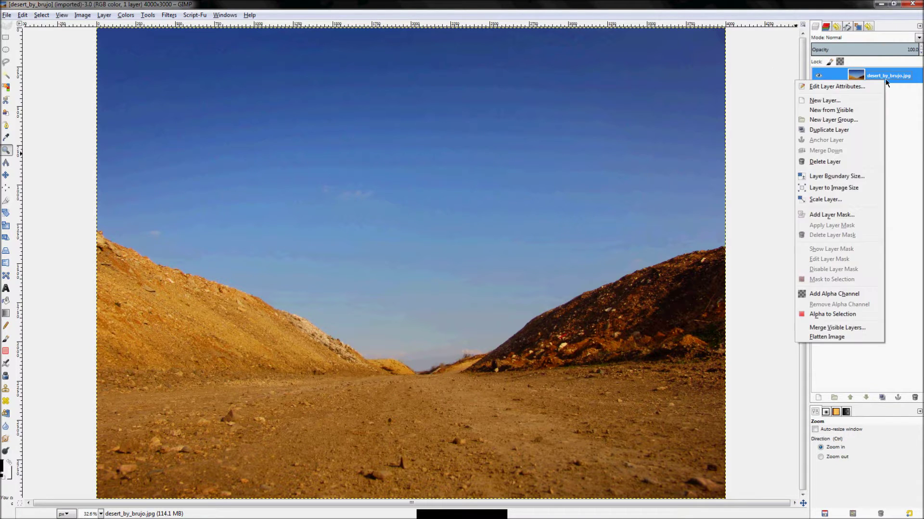
pyautogui.click(827, 128)
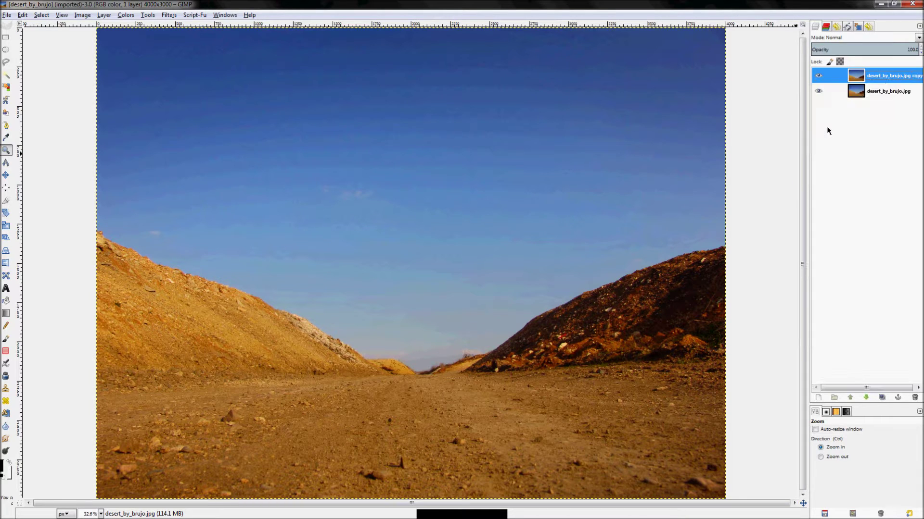
pyautogui.click(169, 15)
pyautogui.moveTo(184, 64)
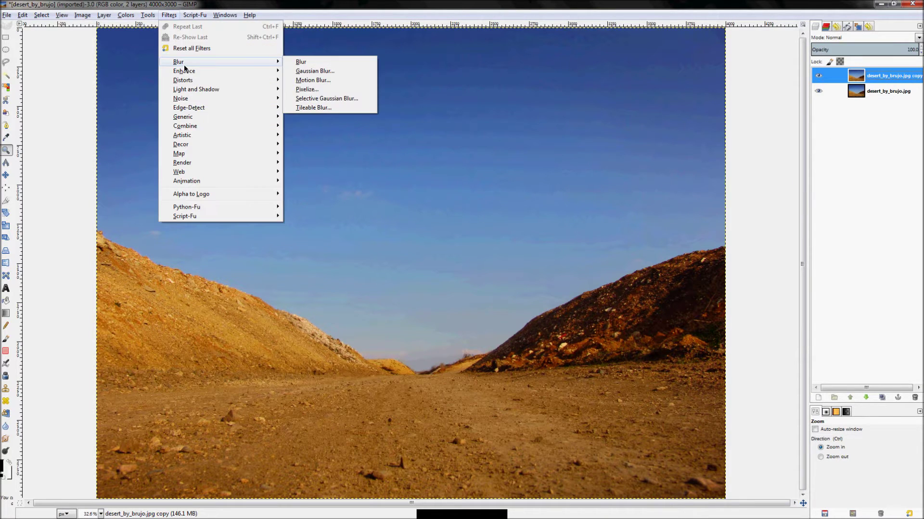
pyautogui.click(330, 71)
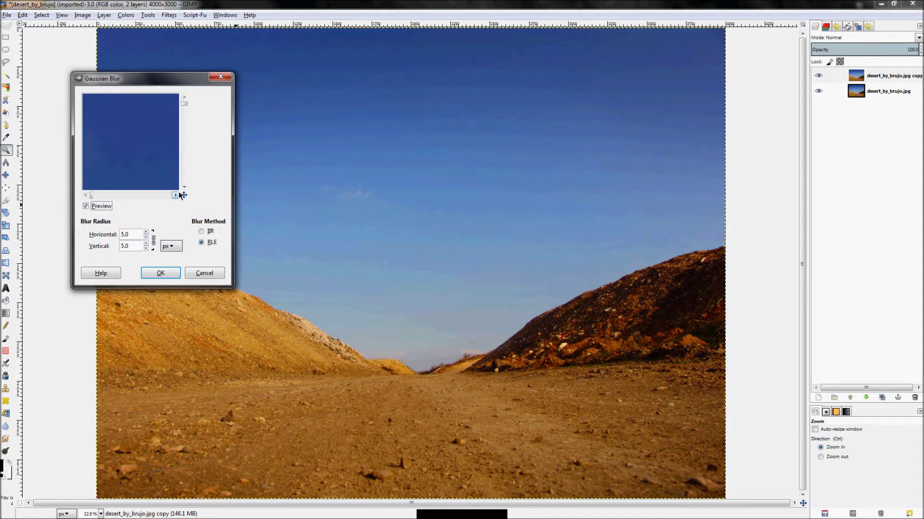
pyautogui.moveTo(184, 195); pyautogui.dragTo(186, 213)
pyautogui.click(146, 232)
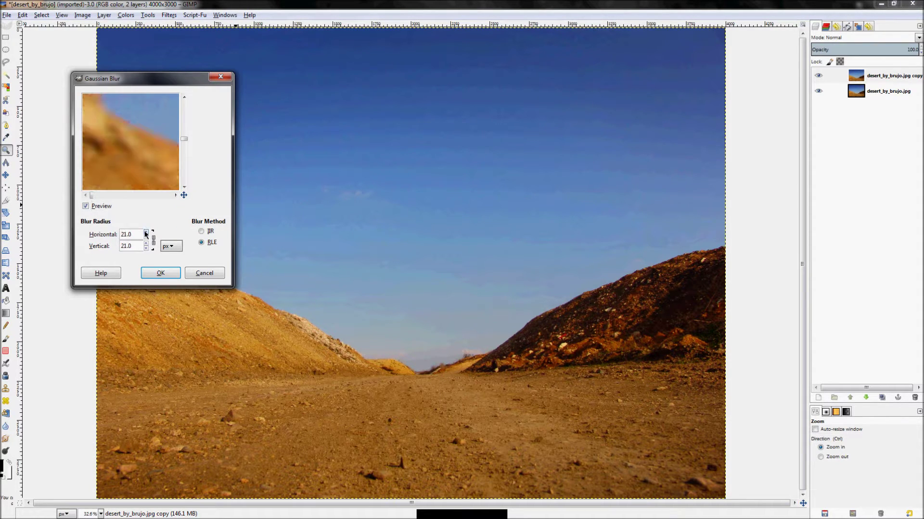
pyautogui.scroll(-2, 143, 242)
pyautogui.click(160, 273)
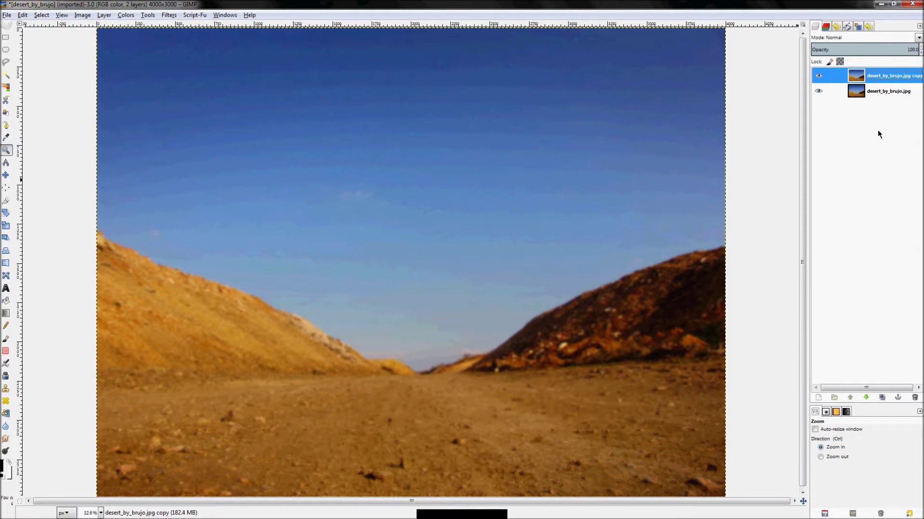
# Step: Compare the blurred copy with the sharp original by toggling the copy's visibility
pyautogui.click(818, 76)
pyautogui.click(818, 76)
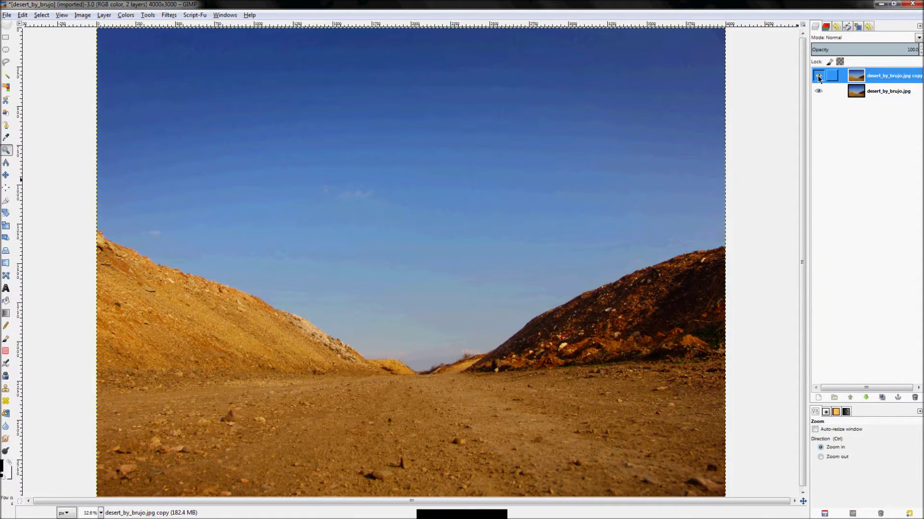
pyautogui.click(818, 76)
pyautogui.click(818, 76)
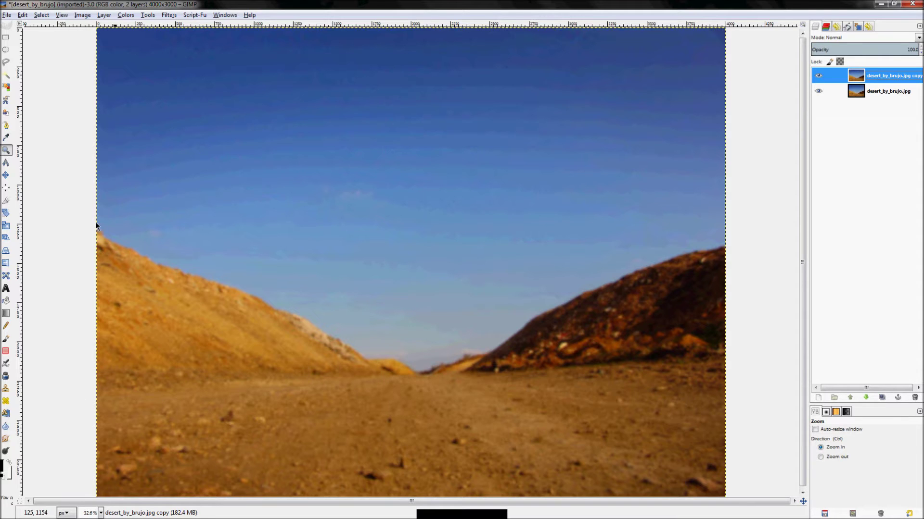
# Step: Add a black (full transparency) layer mask to the blurred desert copy
pyautogui.click(6, 313)
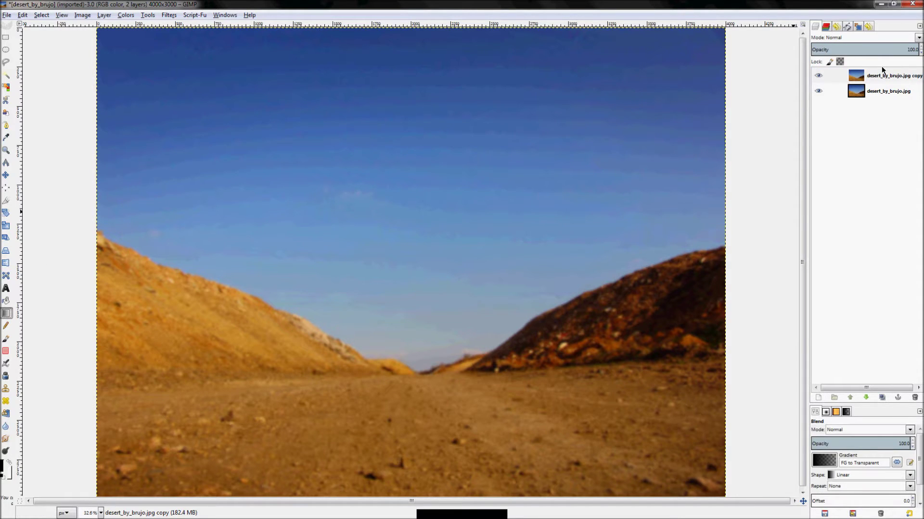
pyautogui.rightClick(868, 73)
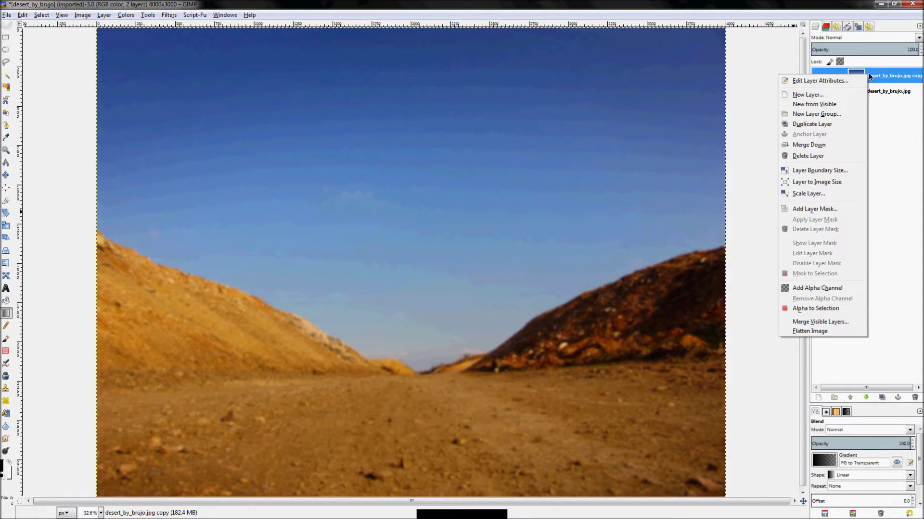
pyautogui.click(827, 210)
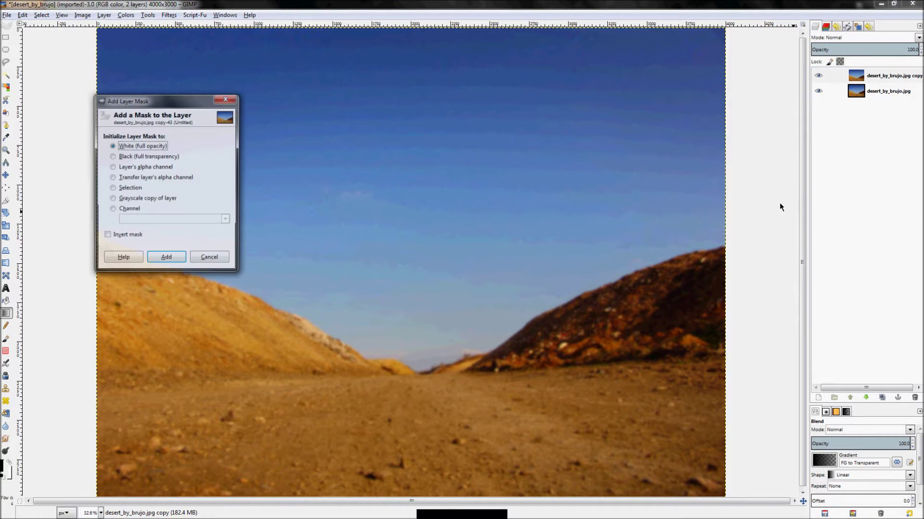
pyautogui.click(125, 157)
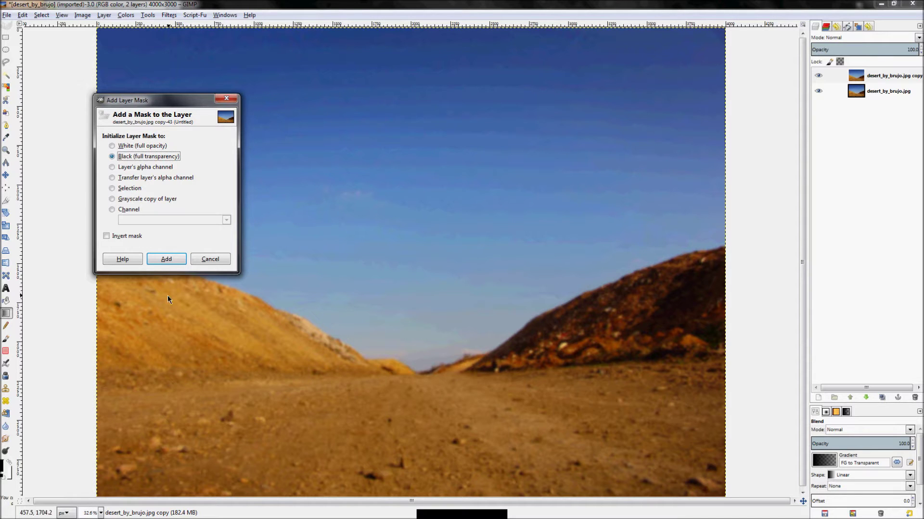
pyautogui.click(166, 259)
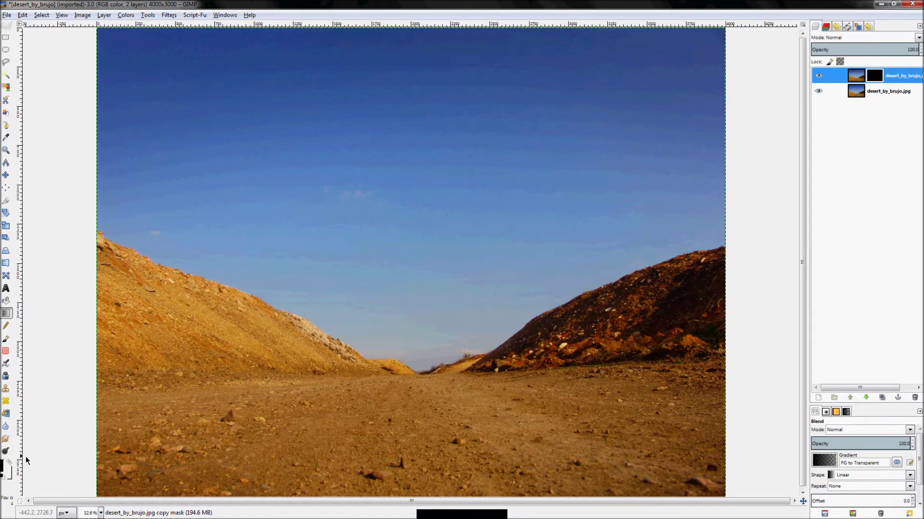
# Step: Swap the colours to make white the foreground and ready the Blend tool with the linear FG to Transparent gradient
pyautogui.click(11, 463)
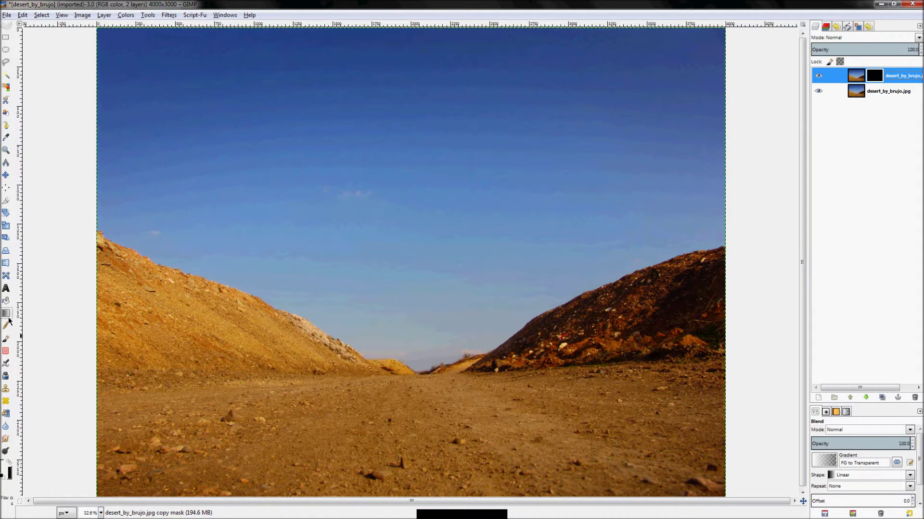
pyautogui.click(8, 317)
pyautogui.click(823, 462)
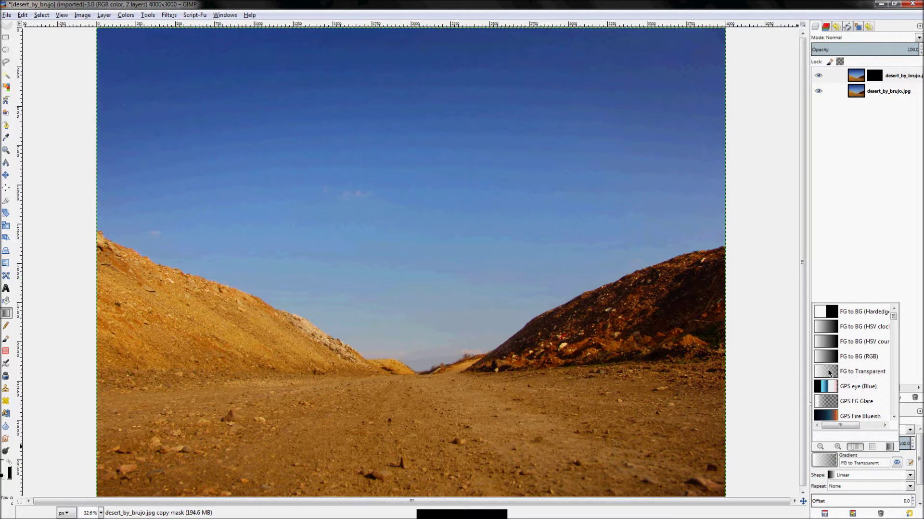
pyautogui.click(824, 462)
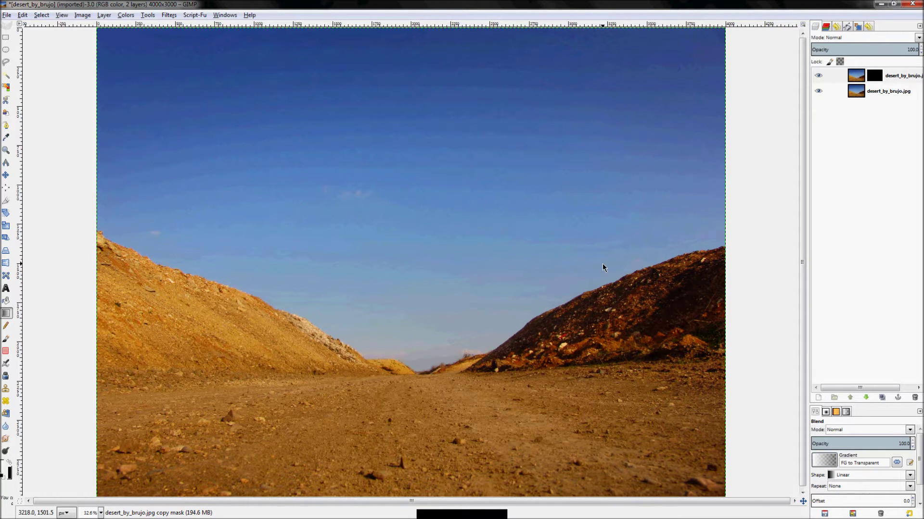
# Step: Try a diagonal gradient on the blurred layer's mask starting at the image's bottom edge, and undo it
pyautogui.scroll(-1, 433, 467)
pyautogui.scroll(1, 433, 468)
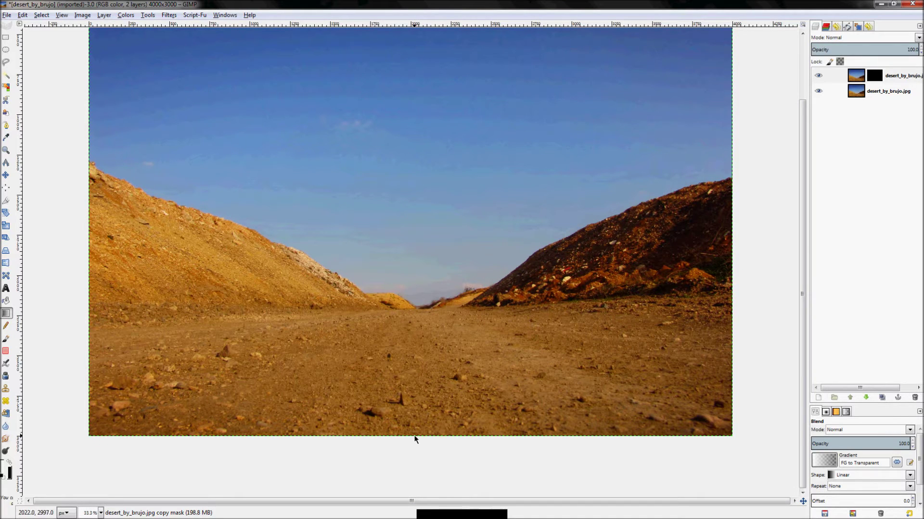
pyautogui.moveTo(415, 439); pyautogui.dragTo(475, 475)
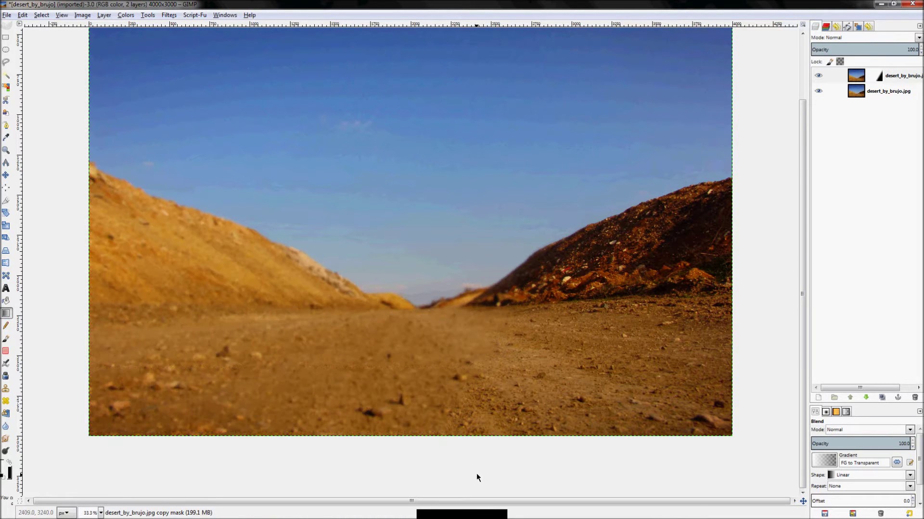
pyautogui.hotkey('ctrl', 'z')
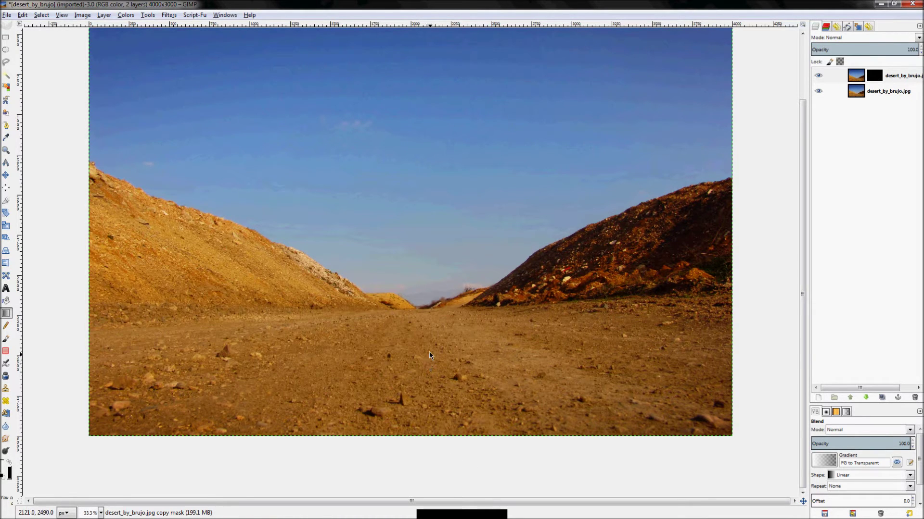
# Step: Try a vertical gradient about 330 px long on the mask down the foreground ground, review the blur and undo it
pyautogui.moveTo(428, 350); pyautogui.dragTo(428, 350)
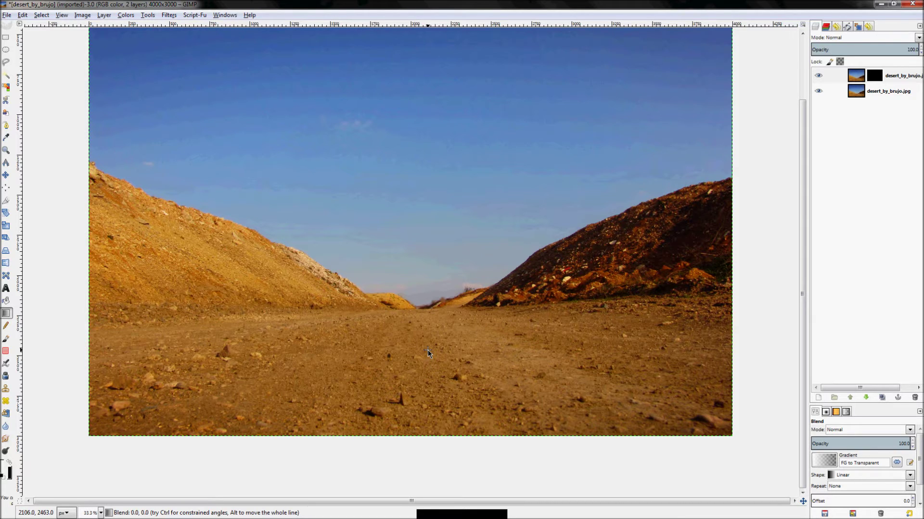
pyautogui.moveTo(428, 351)
pyautogui.mouseDown()
pyautogui.moveTo(475, 370)
pyautogui.moveTo(416, 325)
pyautogui.moveTo(426, 358)
pyautogui.mouseUp()
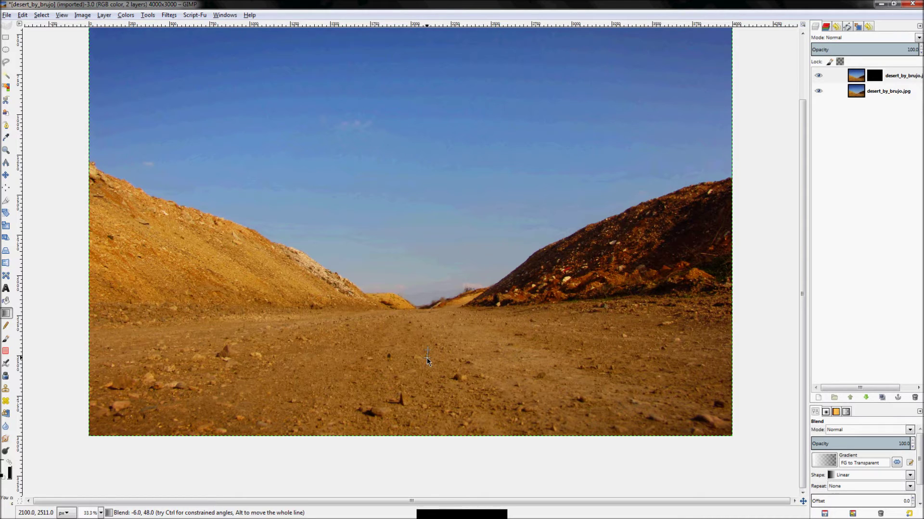
pyautogui.moveTo(428, 366); pyautogui.dragTo(430, 402)
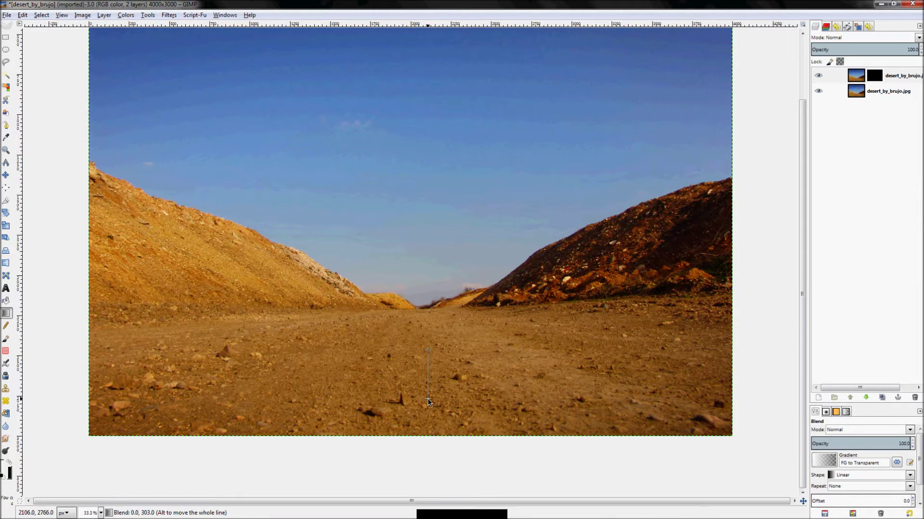
pyautogui.moveTo(428, 400)
pyautogui.mouseDown()
pyautogui.moveTo(428, 460)
pyautogui.moveTo(436, 396)
pyautogui.moveTo(424, 401)
pyautogui.mouseUp()
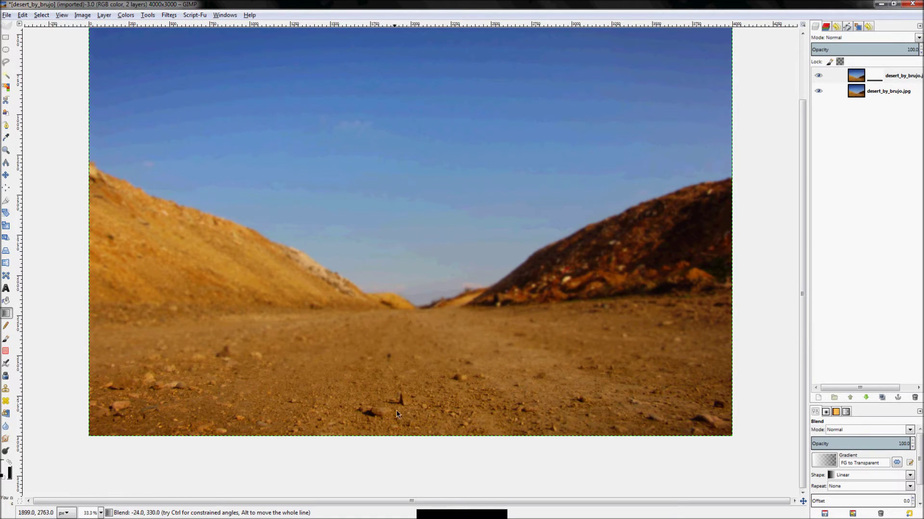
pyautogui.press('z')
pyautogui.hotkey('ctrl', 'shift', 'j')
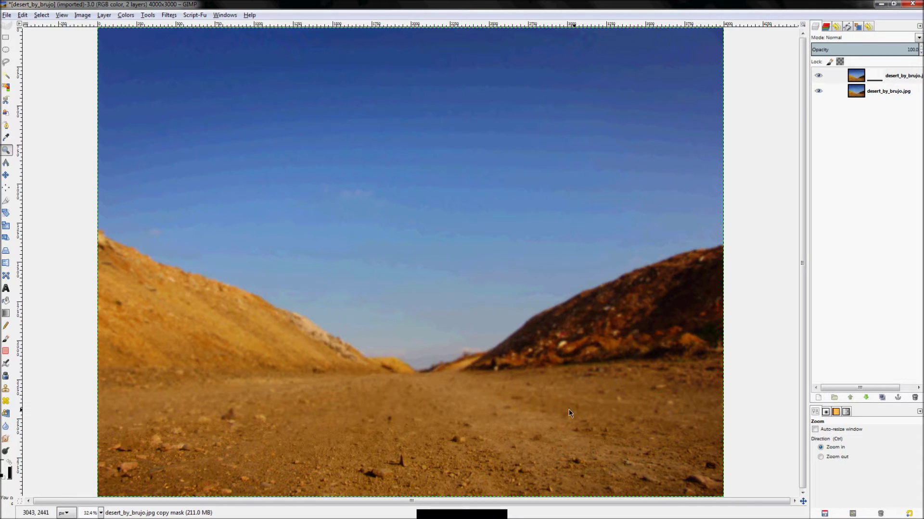
pyautogui.hotkey('ctrl', 'i')
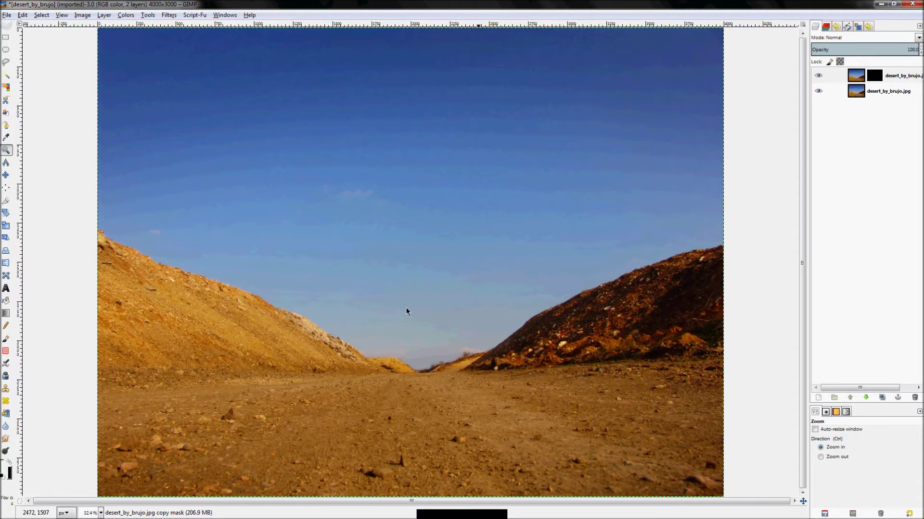
# Step: Draw a short vertical FG to Transparent gradient on the blurred layer's mask, downward across the ground just below the horizon
pyautogui.click(6, 314)
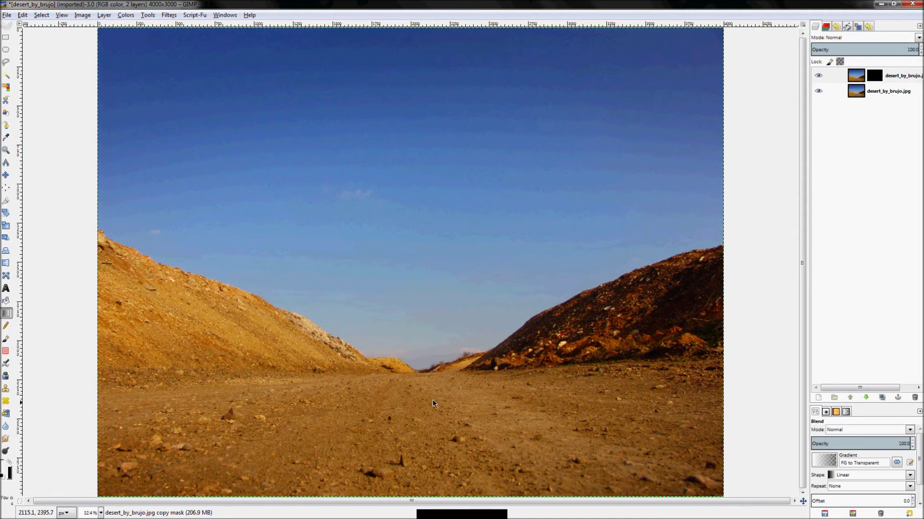
pyautogui.moveTo(438, 390); pyautogui.dragTo(439, 423)
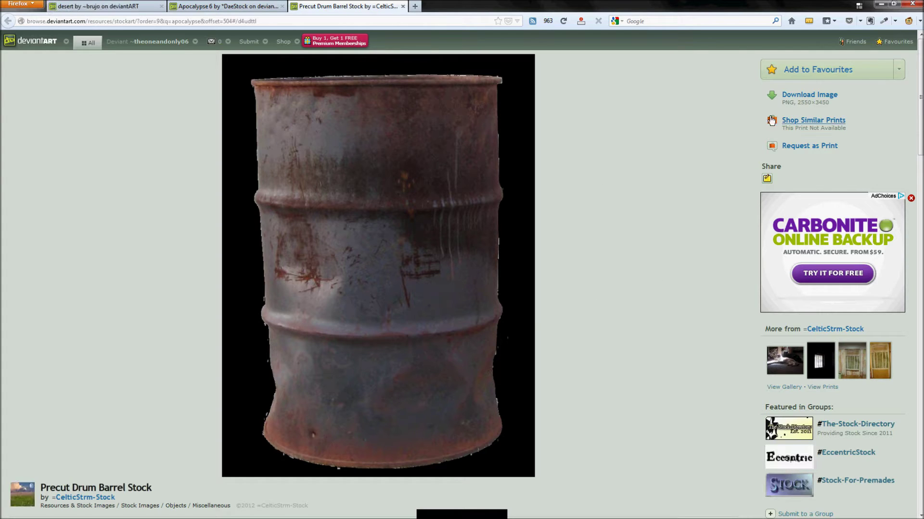
# Step: Copy the download link of the Precut Drum Barrel Stock image and switch to GIMP
pyautogui.rightClick(783, 95)
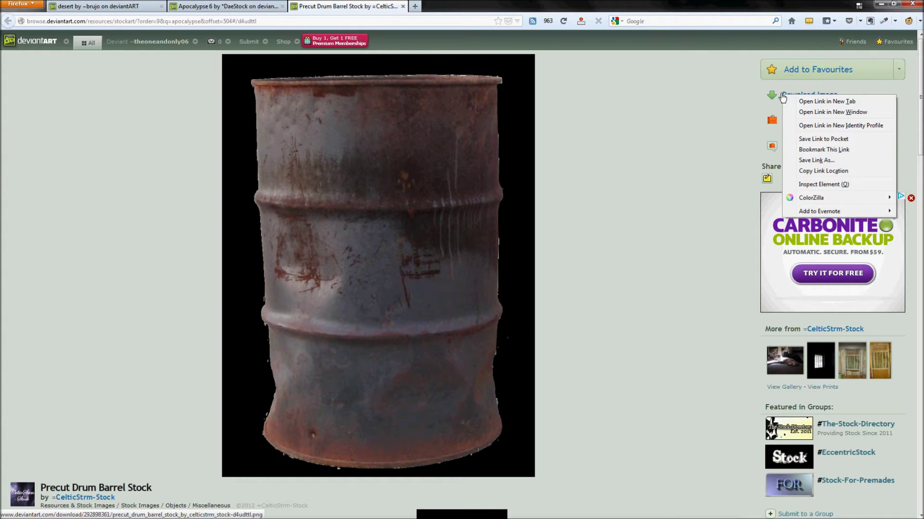
pyautogui.click(857, 171)
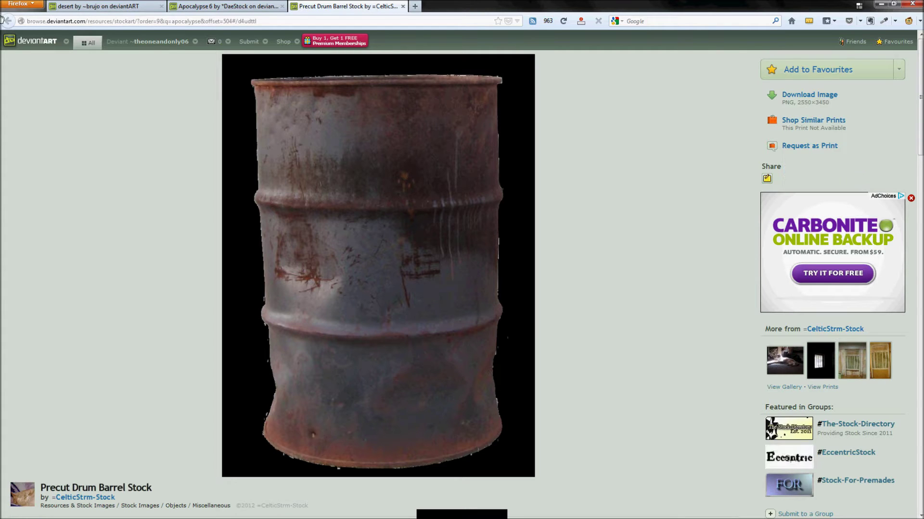
pyautogui.moveTo(2, 19)
pyautogui.click(13, 91)
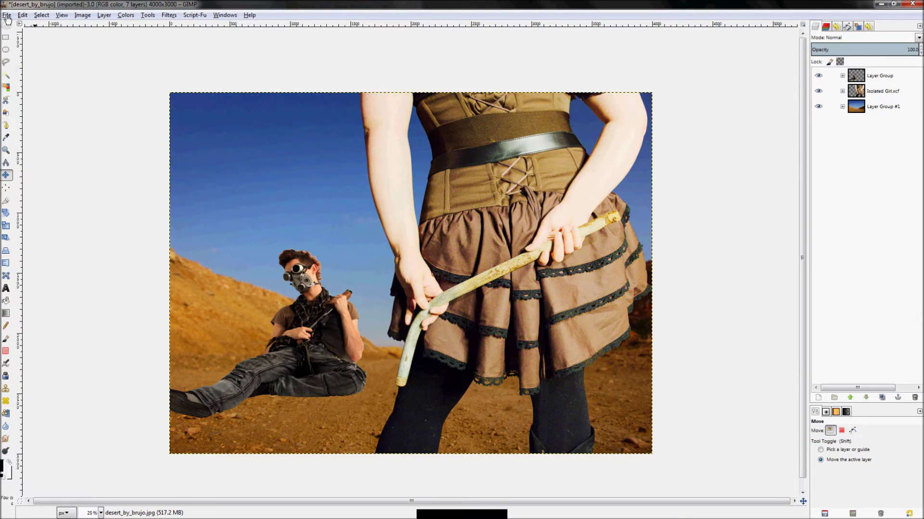
pyautogui.hotkey('alt', 'Tab')
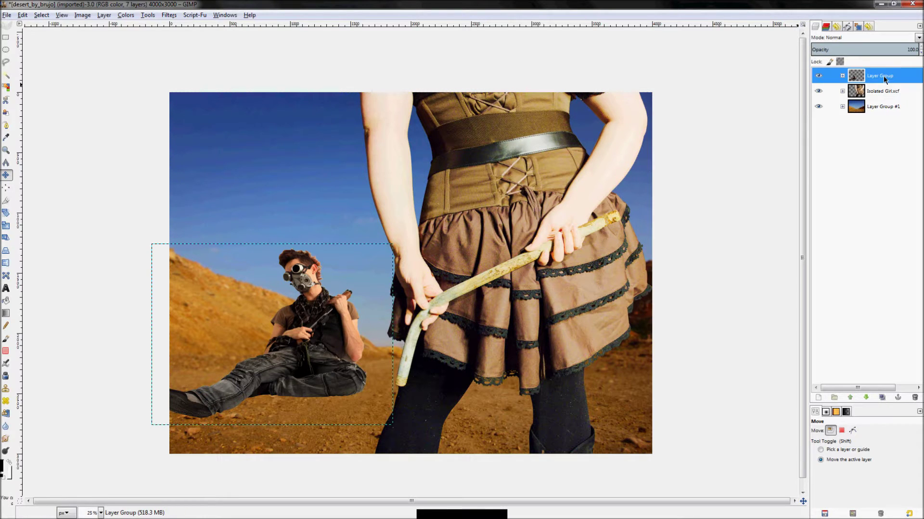
# Step: Paste the copied drum barrel as a new layer inside the topmost layer group holding the seated man
pyautogui.rightClick(885, 77)
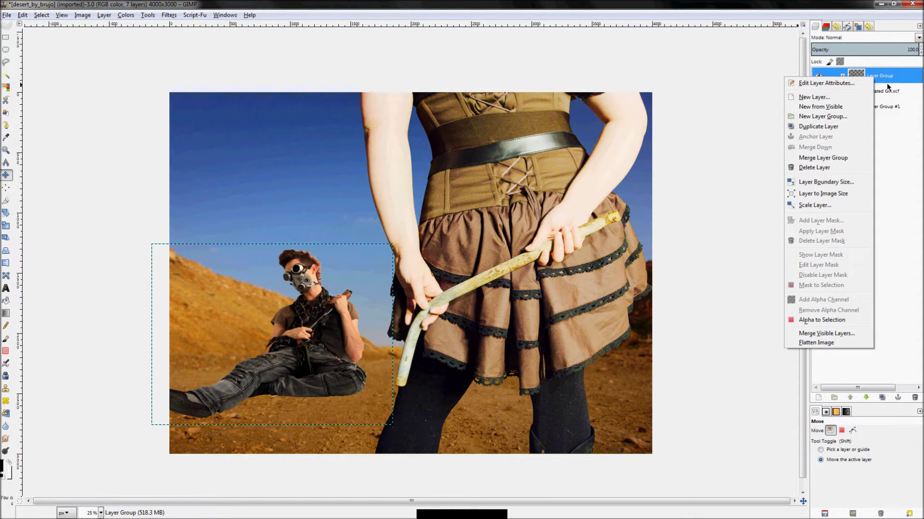
pyautogui.click(890, 85)
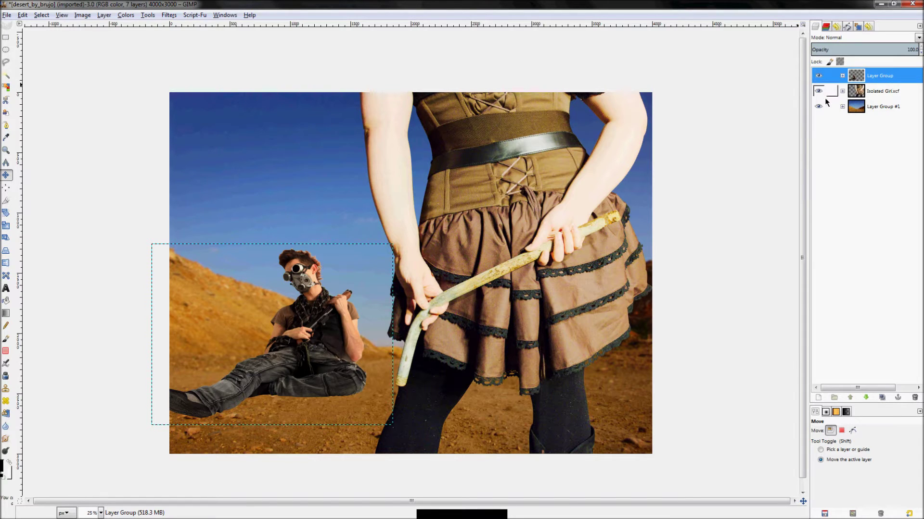
pyautogui.click(24, 16)
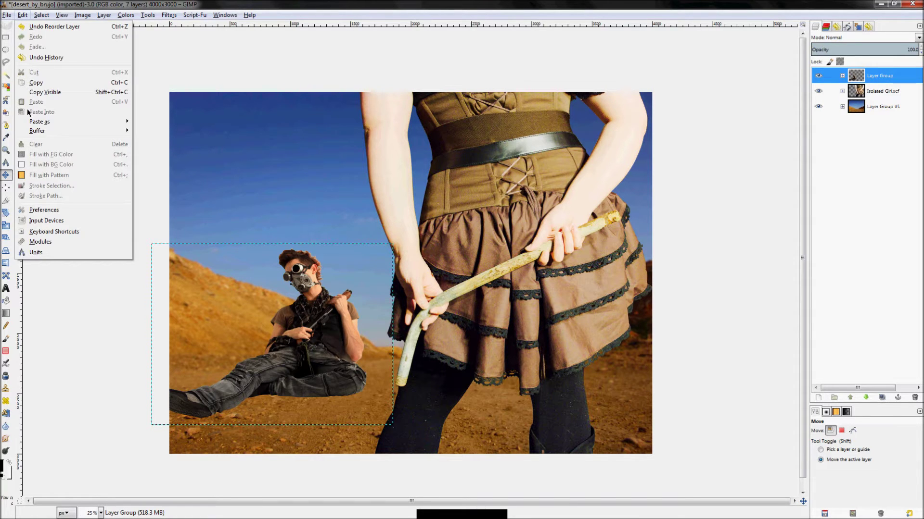
pyautogui.moveTo(48, 122)
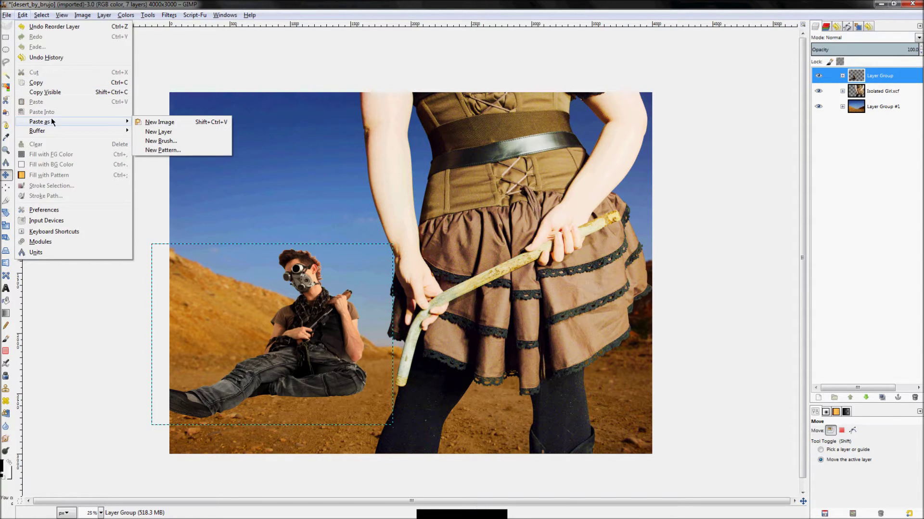
pyautogui.click(186, 135)
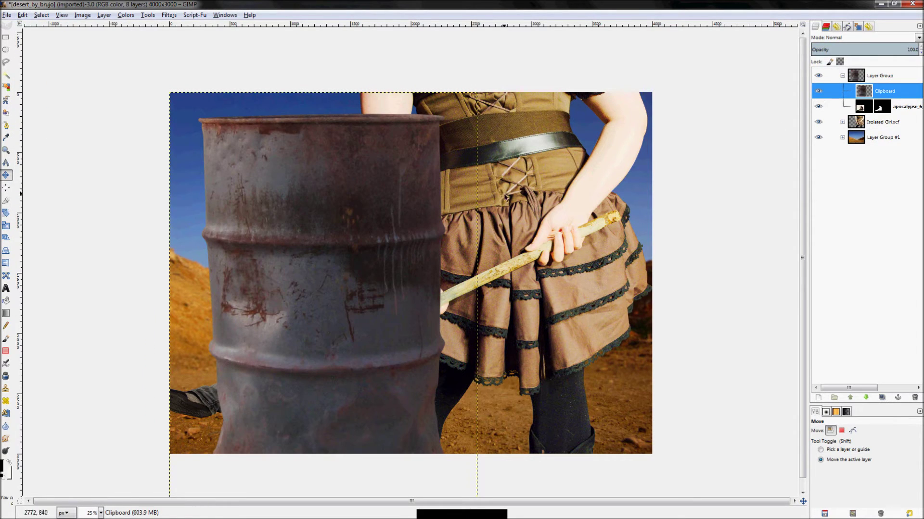
# Step: Move the barrel layer over the seated man, with its base near the lower edge of the image
pyautogui.moveTo(326, 204); pyautogui.dragTo(415, 168)
pyautogui.moveTo(340, 151); pyautogui.dragTo(280, 156)
pyautogui.moveTo(311, 226); pyautogui.dragTo(436, 313)
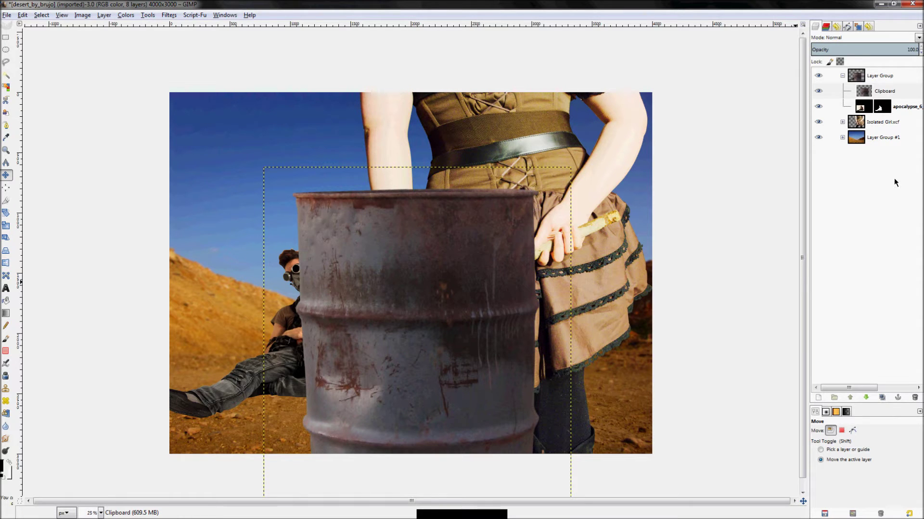
pyautogui.moveTo(449, 294); pyautogui.dragTo(338, 181)
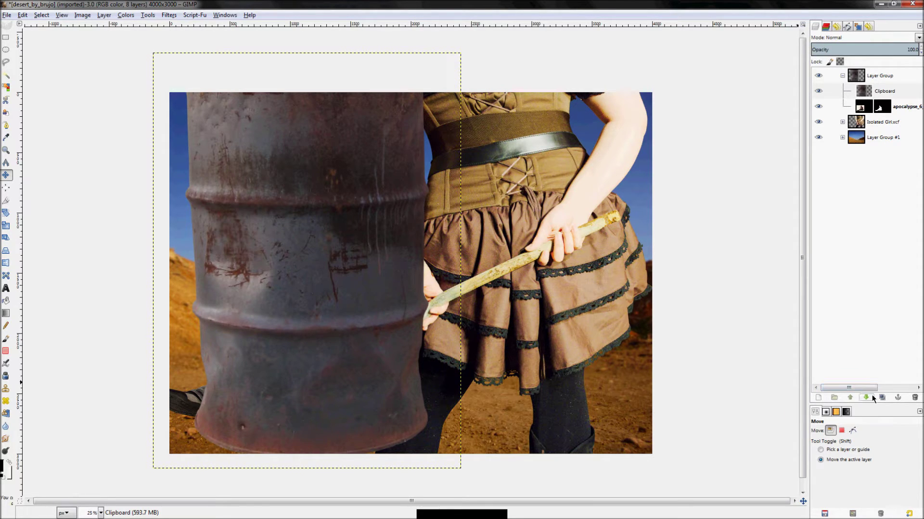
# Step: Lower the barrel layer beneath the seated man's layer and collapse their layer group
pyautogui.click(884, 91)
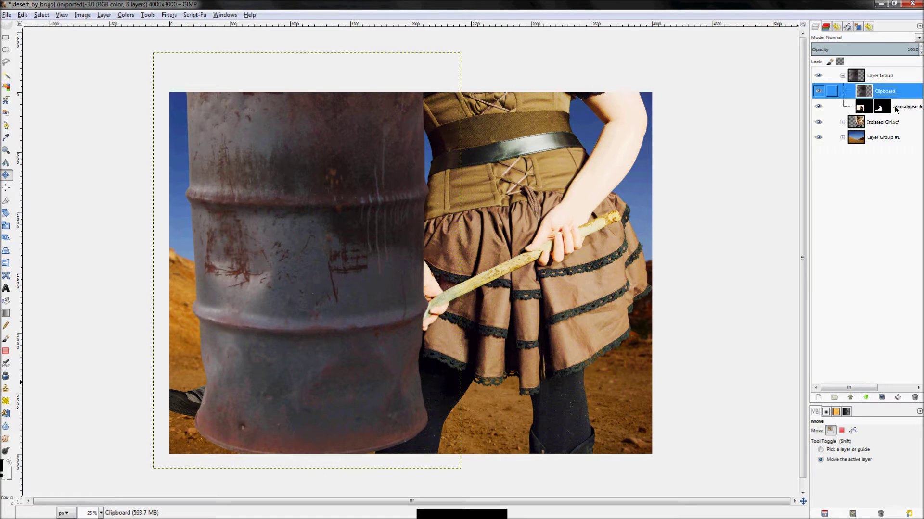
pyautogui.click(866, 397)
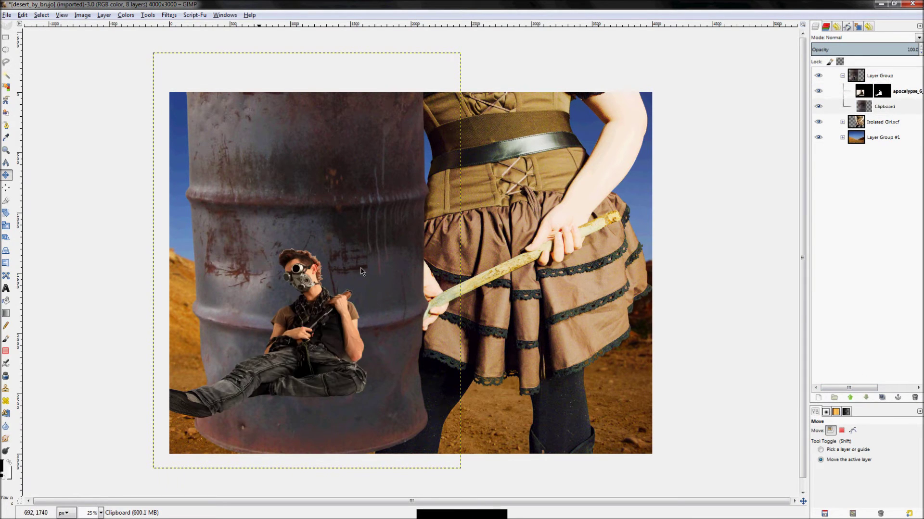
pyautogui.click(832, 77)
pyautogui.click(842, 76)
# Step: Review how the man, girl and desert layer groups are organised by selecting them and toggling their visibility
pyautogui.click(870, 81)
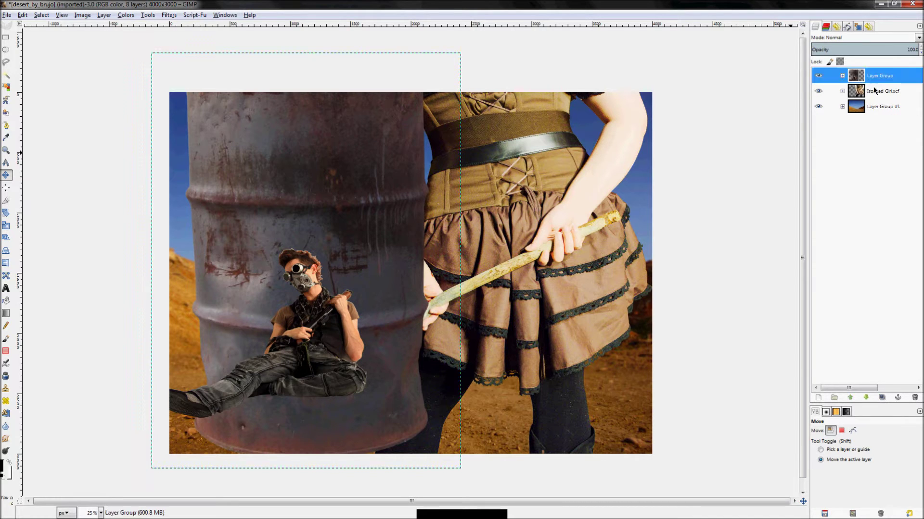
pyautogui.click(874, 91)
pyautogui.click(876, 110)
pyautogui.click(883, 91)
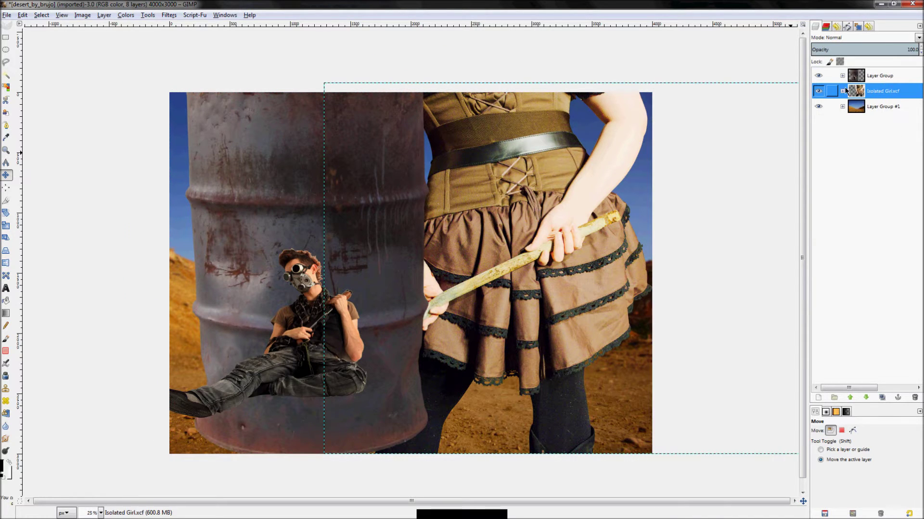
pyautogui.click(817, 91)
pyautogui.click(818, 92)
pyautogui.click(819, 106)
pyautogui.click(819, 107)
pyautogui.click(820, 76)
pyautogui.click(820, 75)
# Step: Try adding a nested layer group above the seated man's layer, and delete it
pyautogui.click(842, 75)
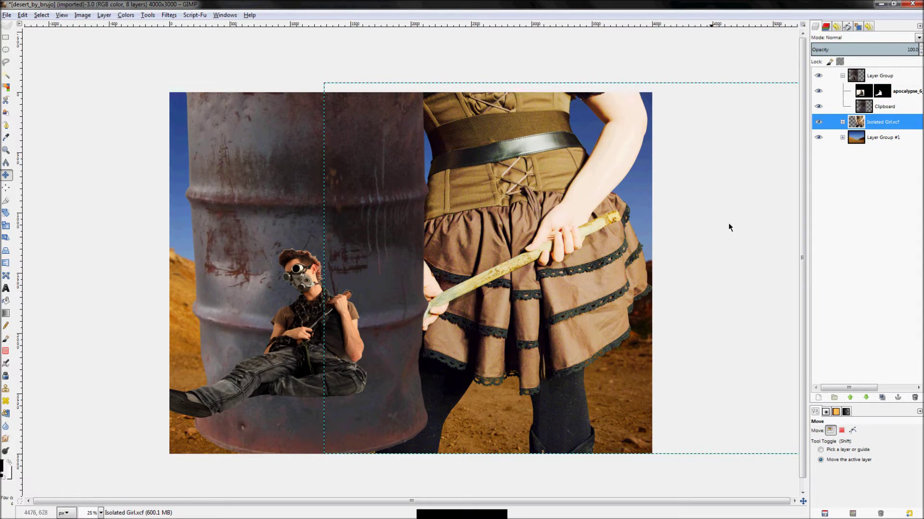
pyautogui.rightClick(900, 93)
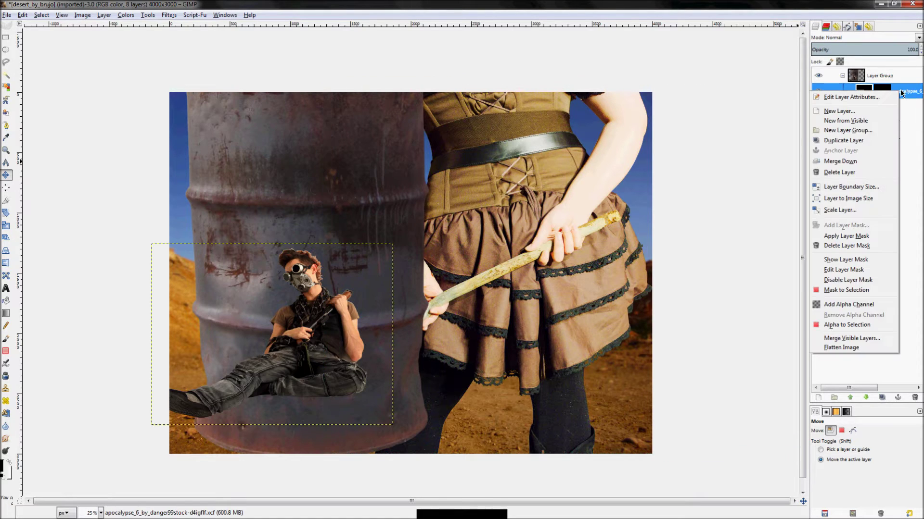
pyautogui.click(870, 131)
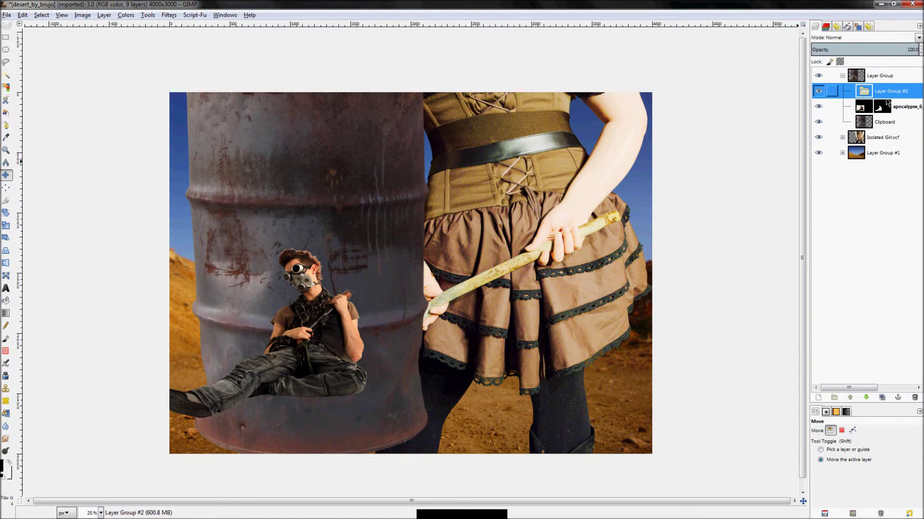
pyautogui.moveTo(889, 104); pyautogui.dragTo(870, 91)
pyautogui.rightClick(873, 92)
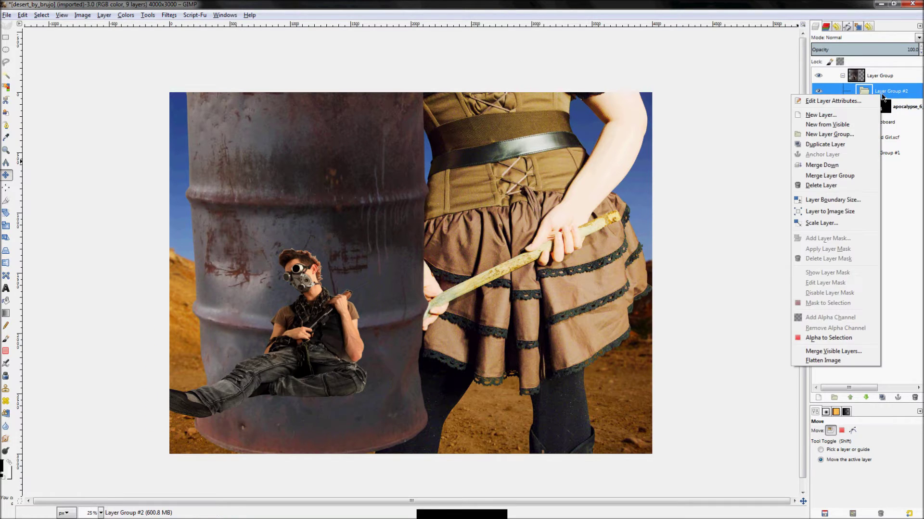
pyautogui.click(829, 189)
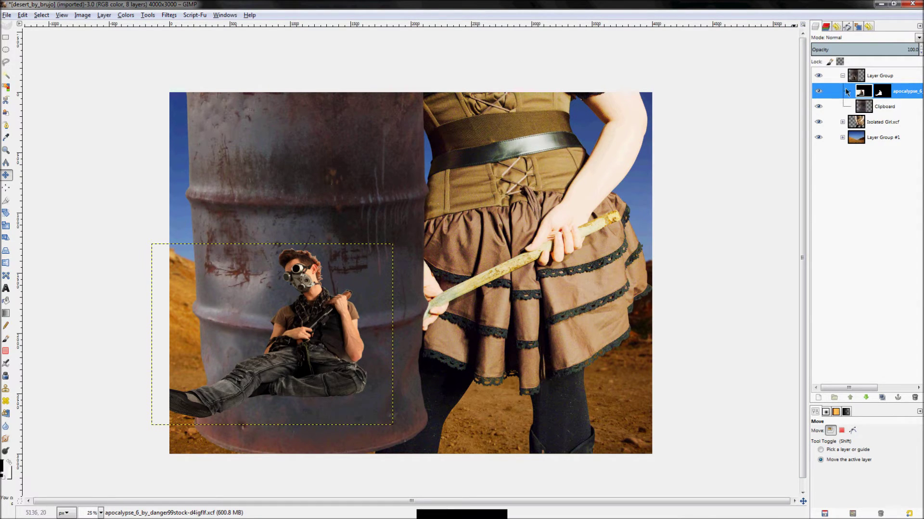
# Step: Shift the barrel layer slightly up and left, and start scaling it with the aspect ratio locked
pyautogui.click(828, 106)
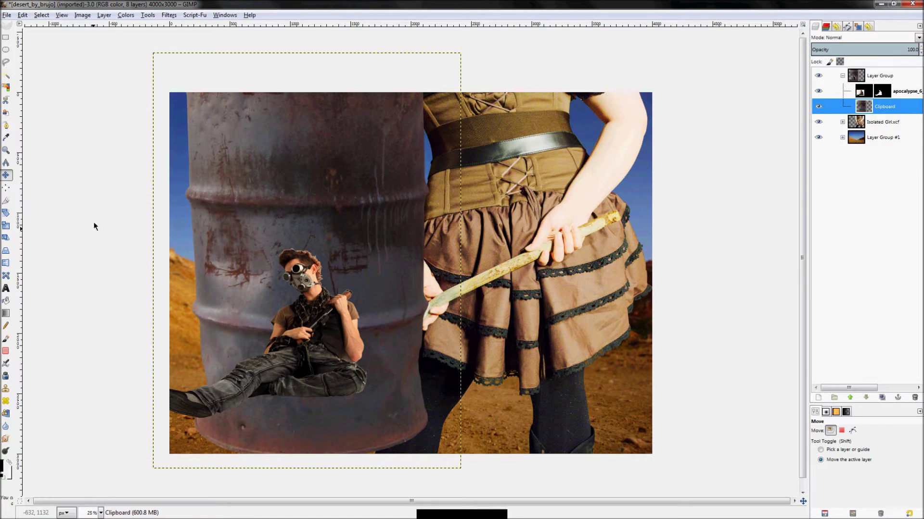
pyautogui.moveTo(336, 205); pyautogui.dragTo(280, 250)
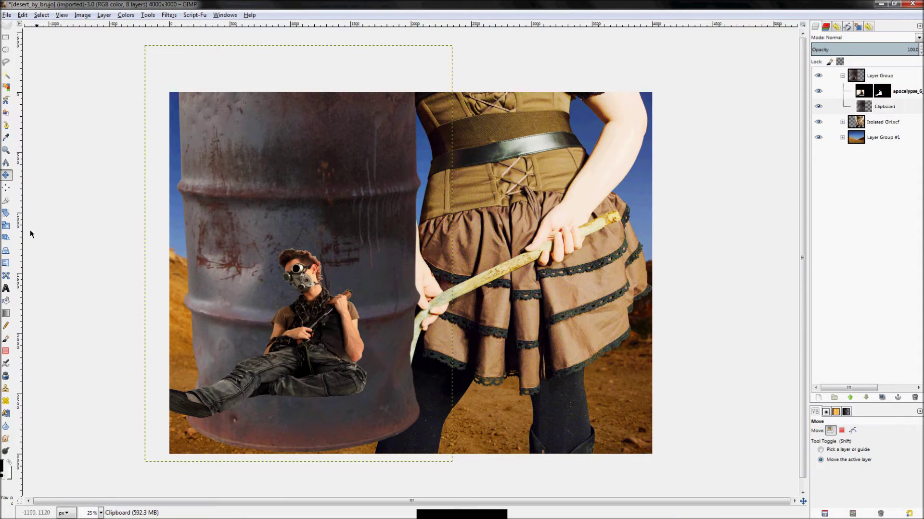
pyautogui.click(5, 225)
pyautogui.click(294, 198)
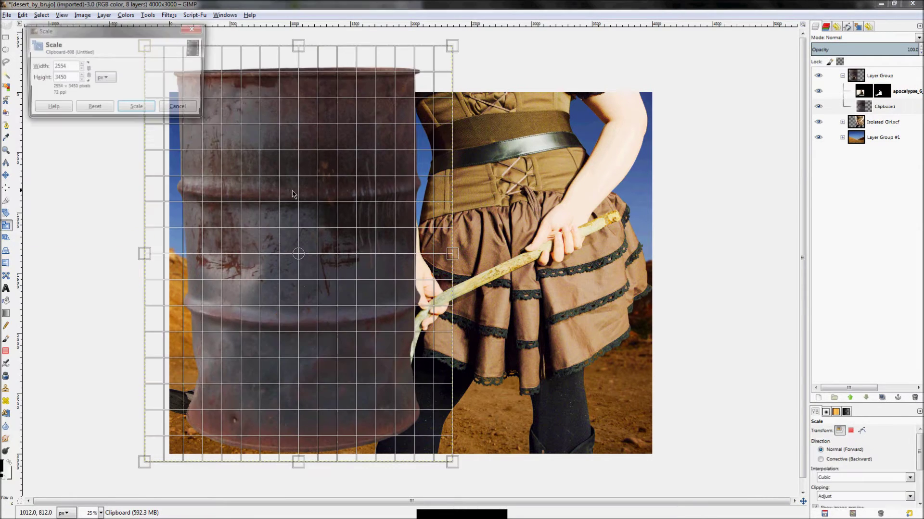
pyautogui.click(87, 77)
# Step: Reset a first scaling attempt and shrink the barrel proportionally to about 823 × 1112 px in the scale preview
pyautogui.moveTo(452, 46); pyautogui.dragTo(222, 346)
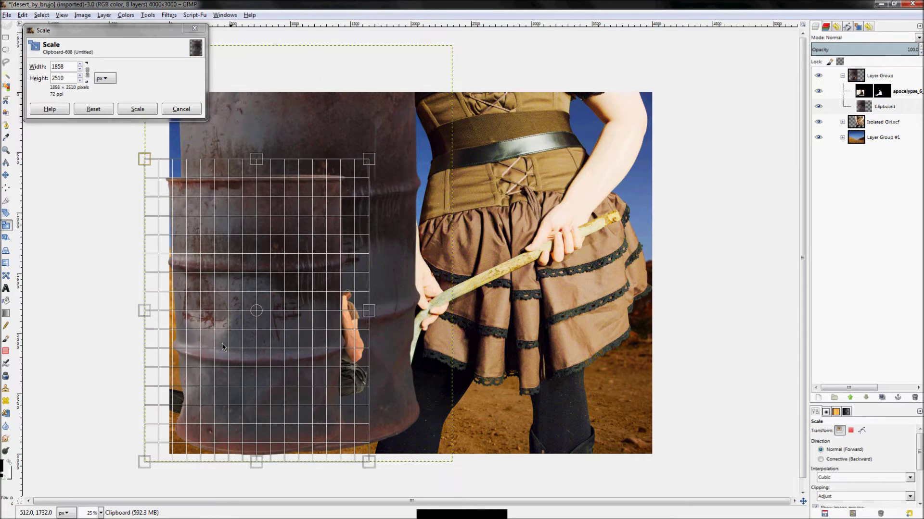
pyautogui.click(94, 110)
pyautogui.moveTo(379, 254); pyautogui.dragTo(306, 310)
pyautogui.moveTo(170, 322); pyautogui.dragTo(263, 262)
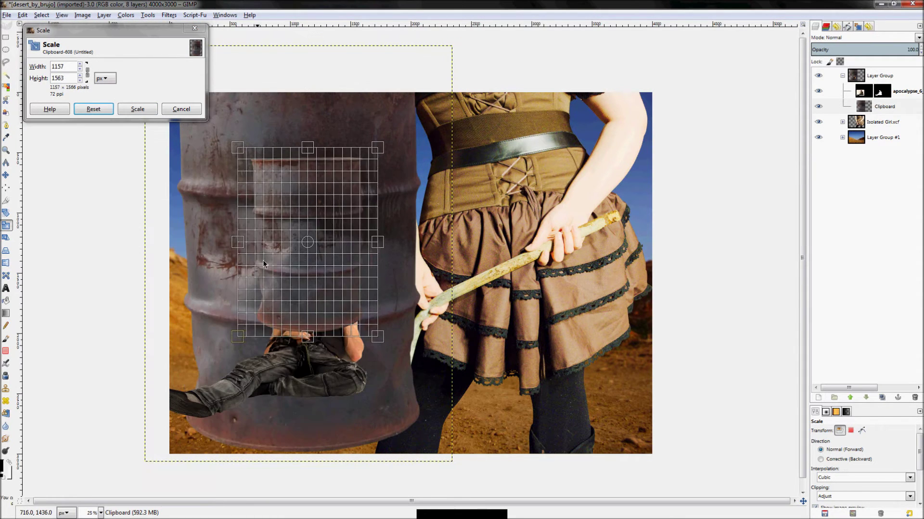
pyautogui.moveTo(377, 147); pyautogui.dragTo(338, 201)
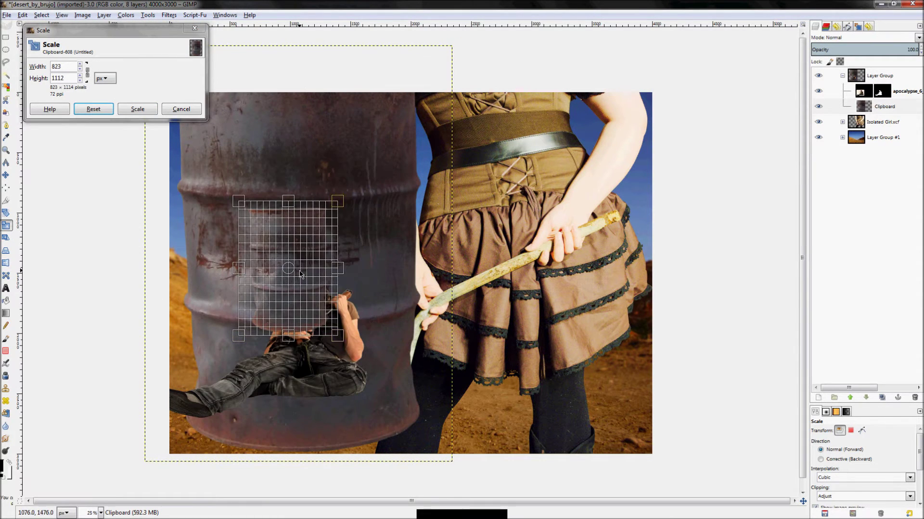
# Step: Hide the full-size barrel layer and extend the scale preview down and left to about 1095 × 1479 px
pyautogui.click(818, 107)
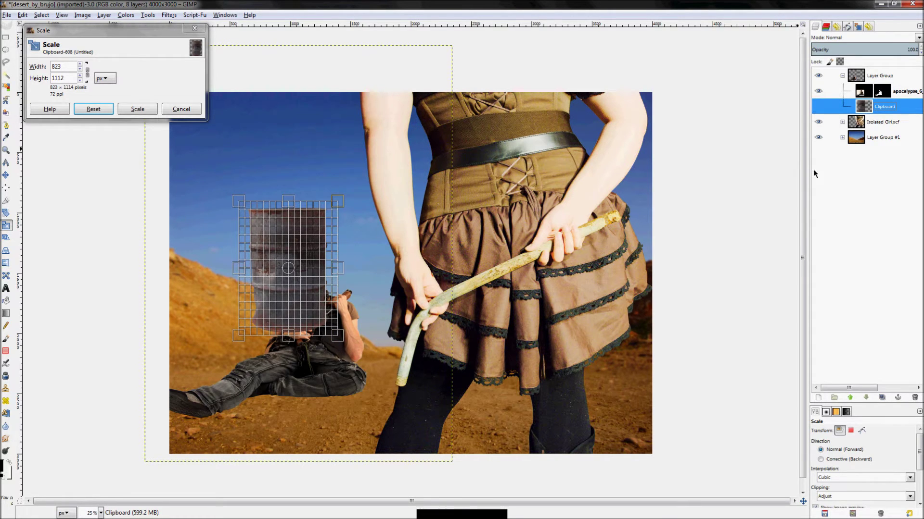
pyautogui.scroll(2, 117, 428)
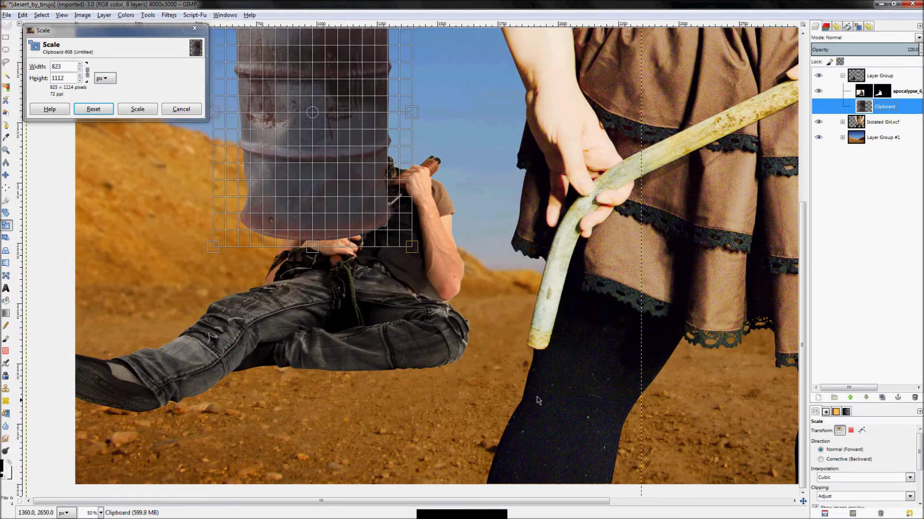
pyautogui.scroll(-1, 695, 446)
pyautogui.scroll(1, 126, 334)
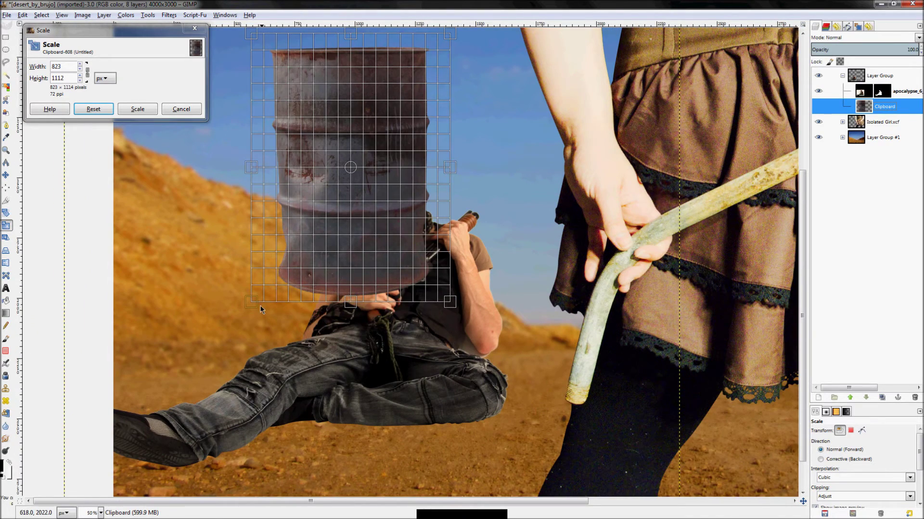
pyautogui.moveTo(251, 303); pyautogui.dragTo(186, 391)
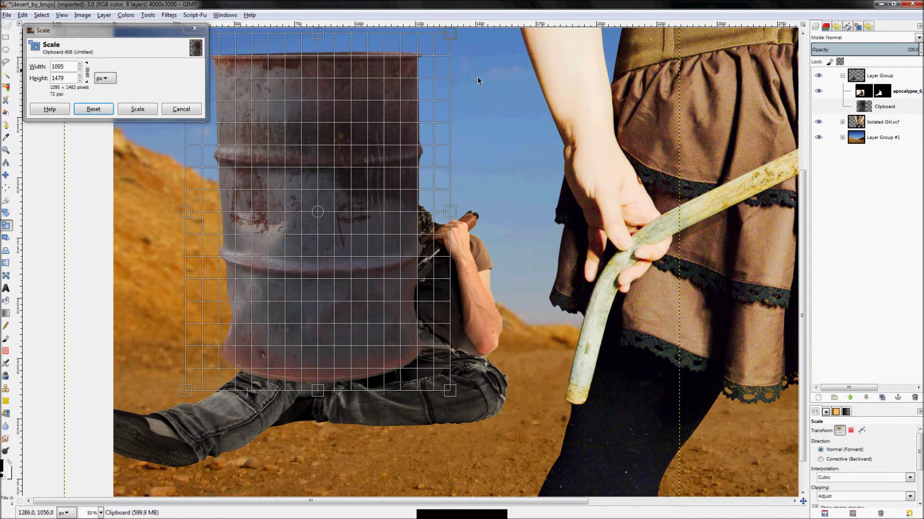
# Step: Hide the seated man's layer and shrink the barrel's scale preview to about 769 × 1040 px or smaller against the desert ground
pyautogui.click(819, 90)
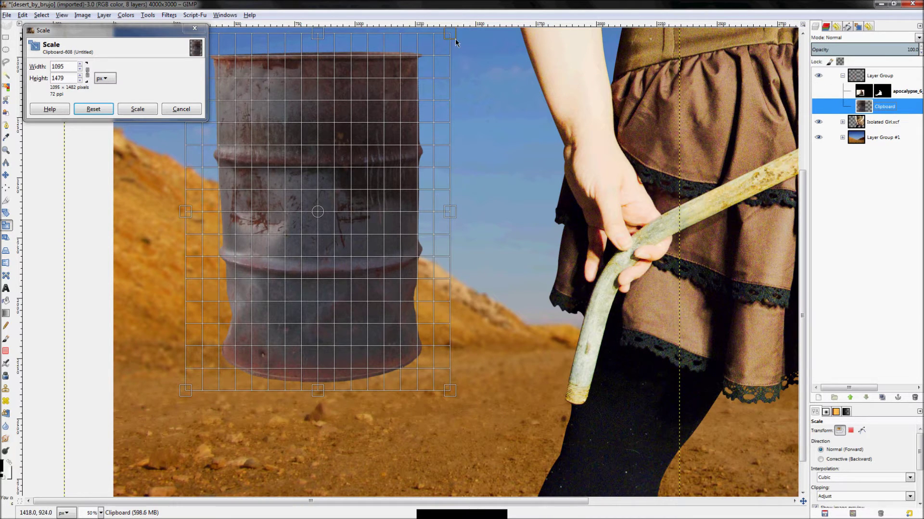
pyautogui.moveTo(455, 43); pyautogui.dragTo(376, 150)
pyautogui.scroll(-2, 382, 425)
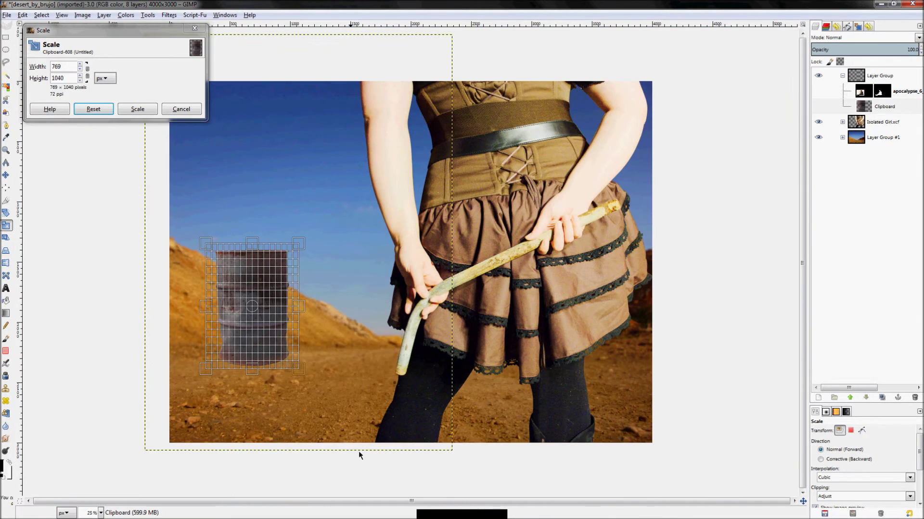
pyautogui.moveTo(201, 238); pyautogui.dragTo(224, 283)
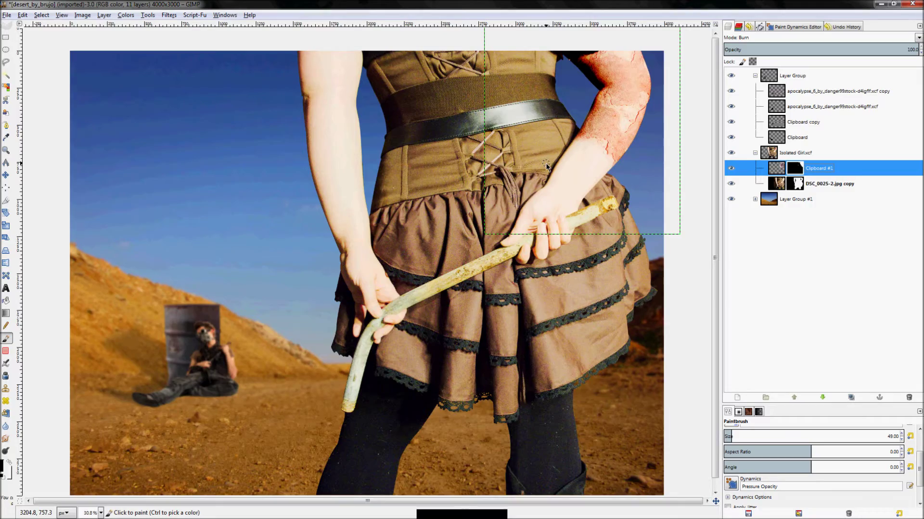
pyautogui.scroll(6, 610, 105)
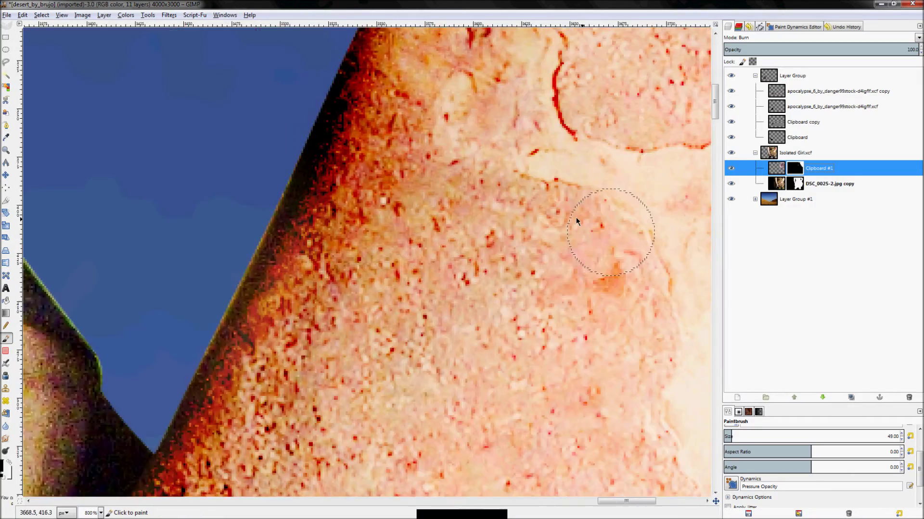
pyautogui.scroll(-4, 576, 217)
pyautogui.scroll(-3, 612, 216)
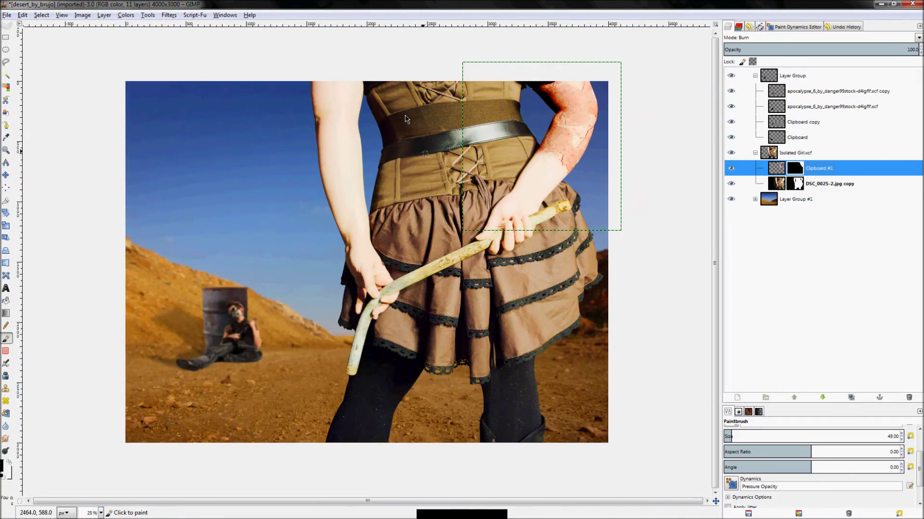
# Step: Add a new transparent 4000 × 3000 px layer above the Clipboard #1 layer in the Isolated Girl group
pyautogui.press('z')
pyautogui.click(404, 183)
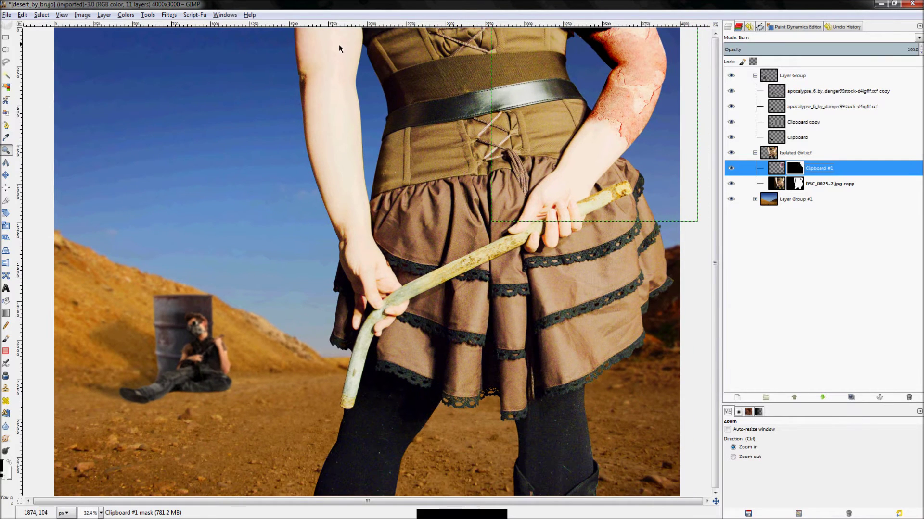
pyautogui.rightClick(876, 168)
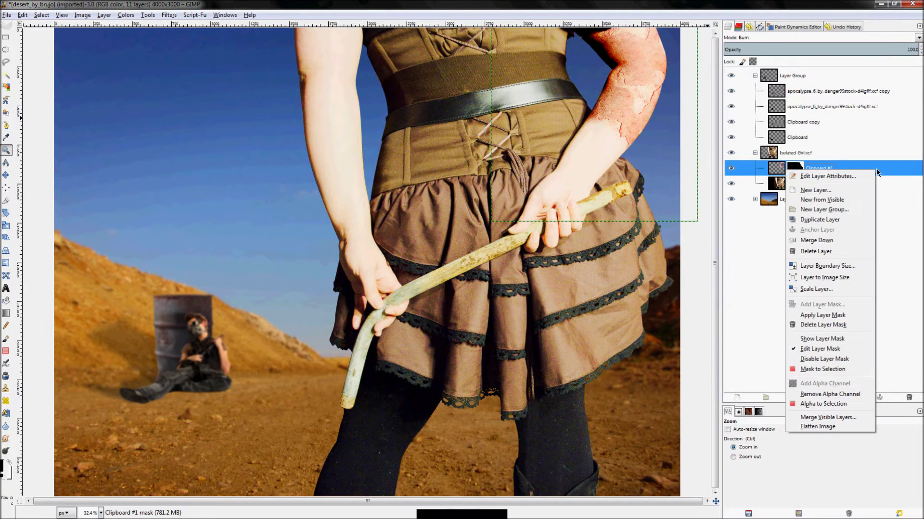
pyautogui.click(816, 190)
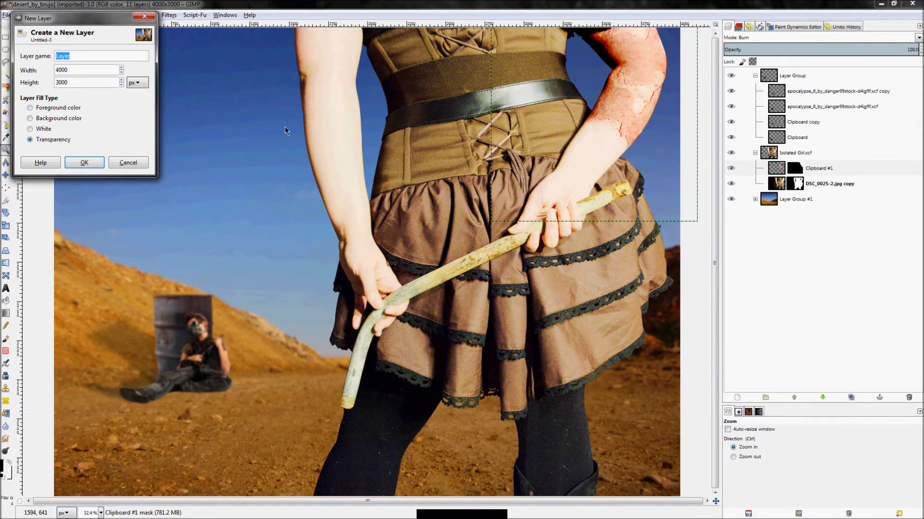
pyautogui.press('Return')
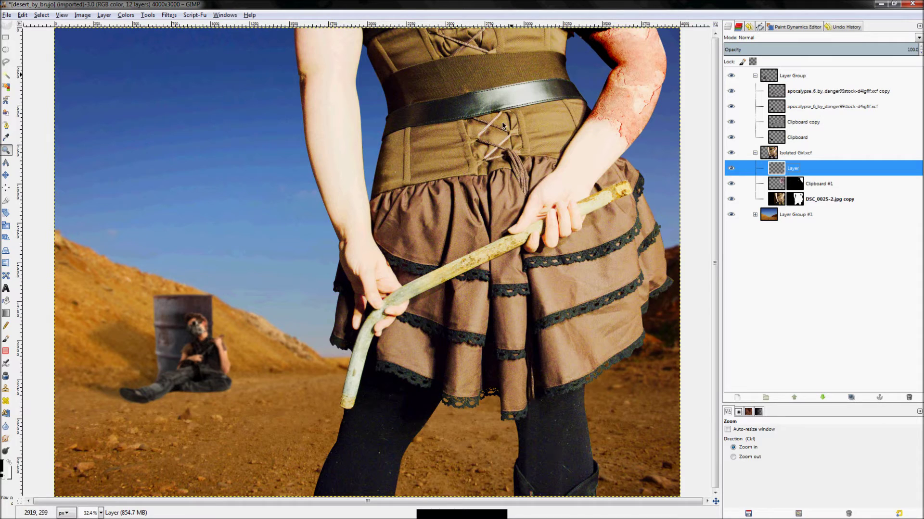
# Step: Switch to the paintbrush and enlarge the soft round brush to a size of 379
pyautogui.press('p')
pyautogui.press(']')
pyautogui.press(']')
pyautogui.press(']')
pyautogui.press(']')
pyautogui.press(']')
pyautogui.press(']')
pyautogui.press(']')
pyautogui.press(']')
pyautogui.press(']')
pyautogui.press(']')
pyautogui.press(']')
pyautogui.press(']')
pyautogui.press(']')
pyautogui.press(']')
pyautogui.press(']')
pyautogui.press(']')
pyautogui.press(']')
pyautogui.press(']')
pyautogui.press(']')
pyautogui.press(']')
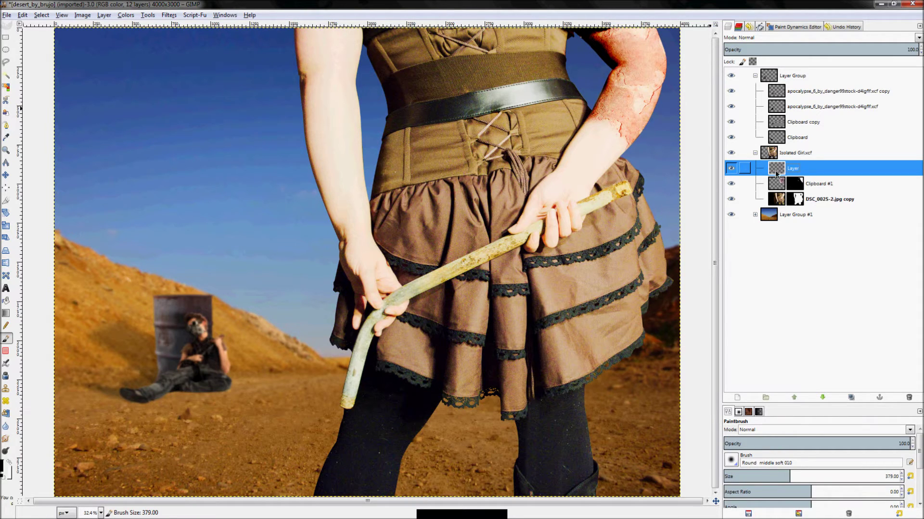
# Step: Fill the new layer with the black foreground color instead of the pattern, set it to Overlay and compare its effect
pyautogui.hotkey('shift', 'b')
pyautogui.click(202, 138)
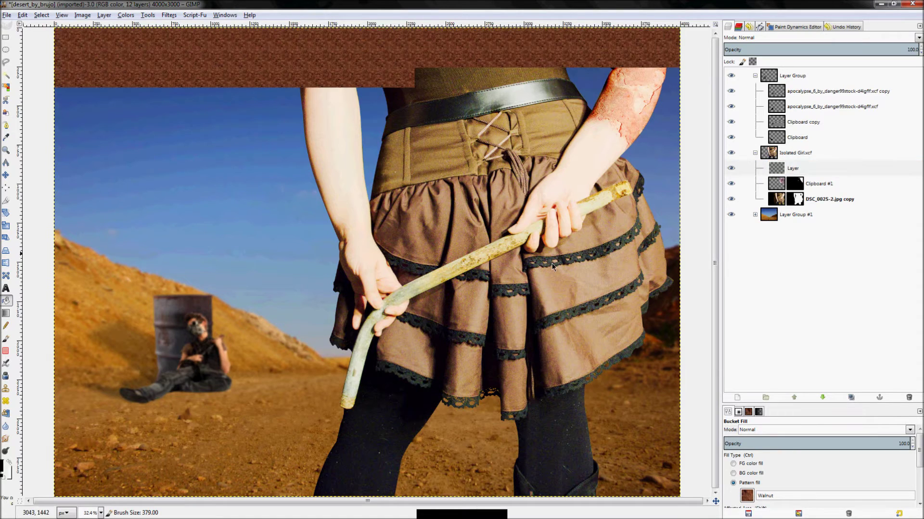
pyautogui.hotkey('ctrl', 'z')
pyautogui.click(742, 465)
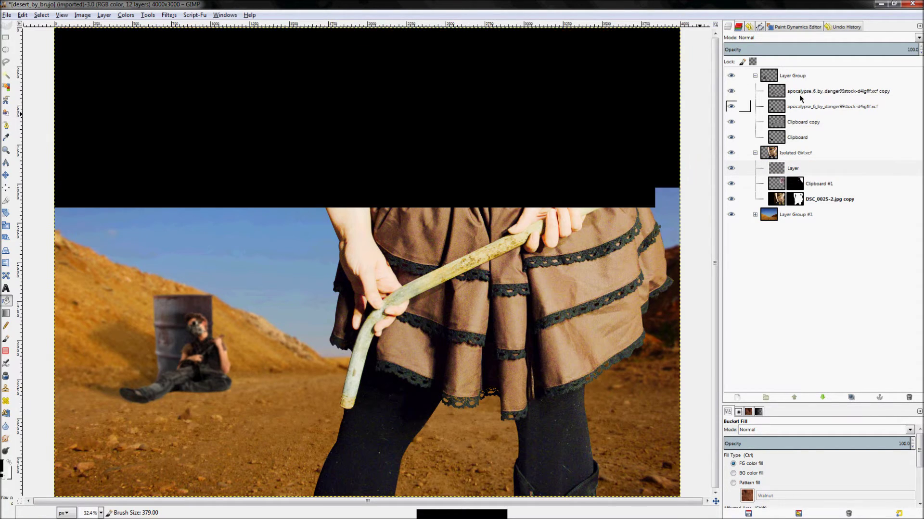
pyautogui.click(822, 38)
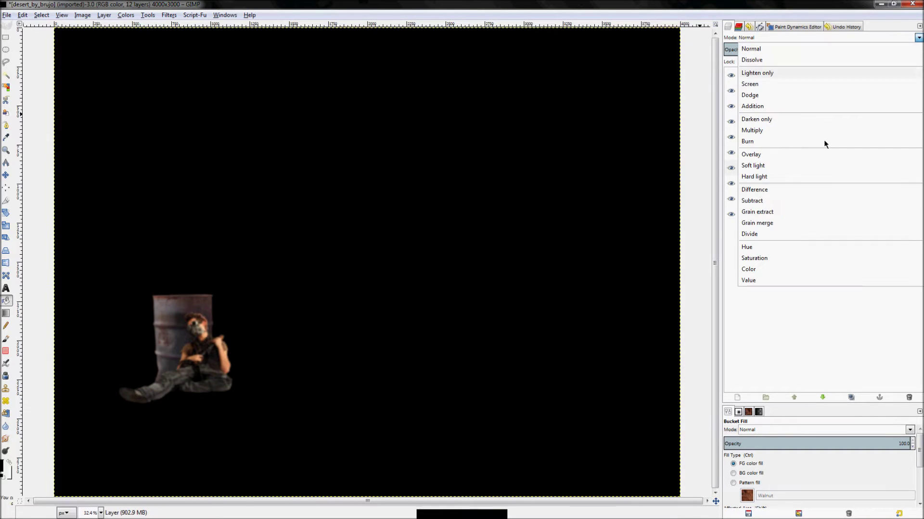
pyautogui.click(759, 155)
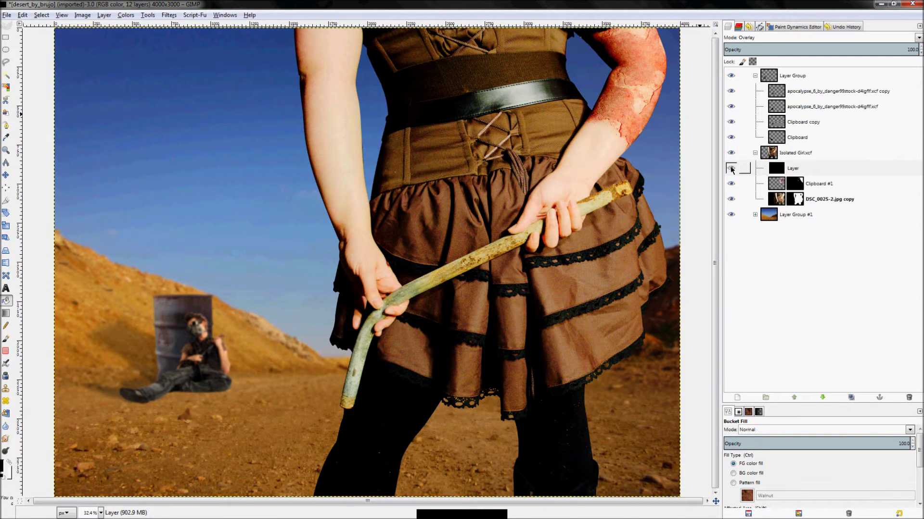
pyautogui.click(731, 168)
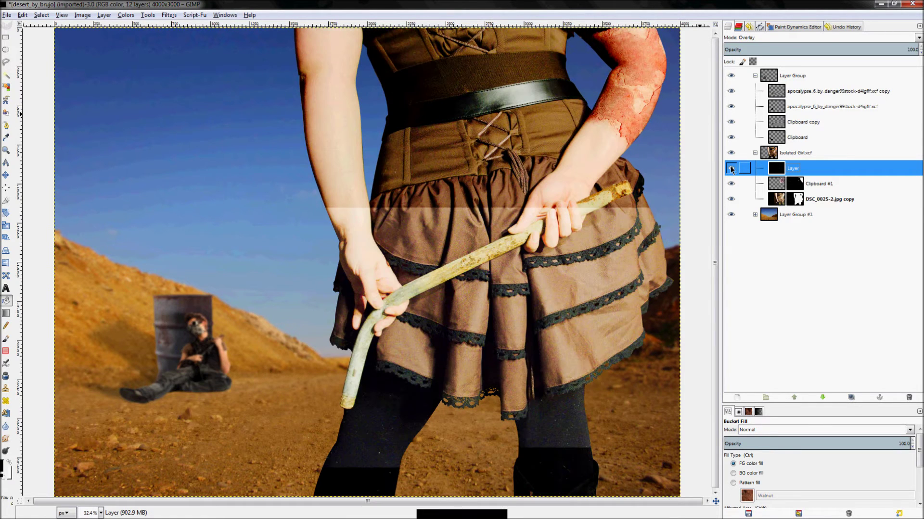
pyautogui.click(729, 169)
pyautogui.click(730, 168)
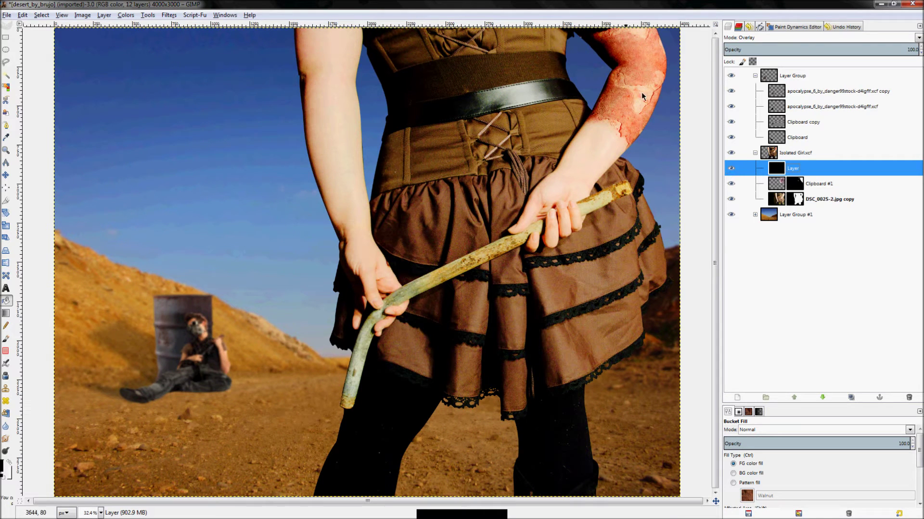
# Step: Add a black, fully transparent layer mask to the black Overlay layer
pyautogui.rightClick(822, 171)
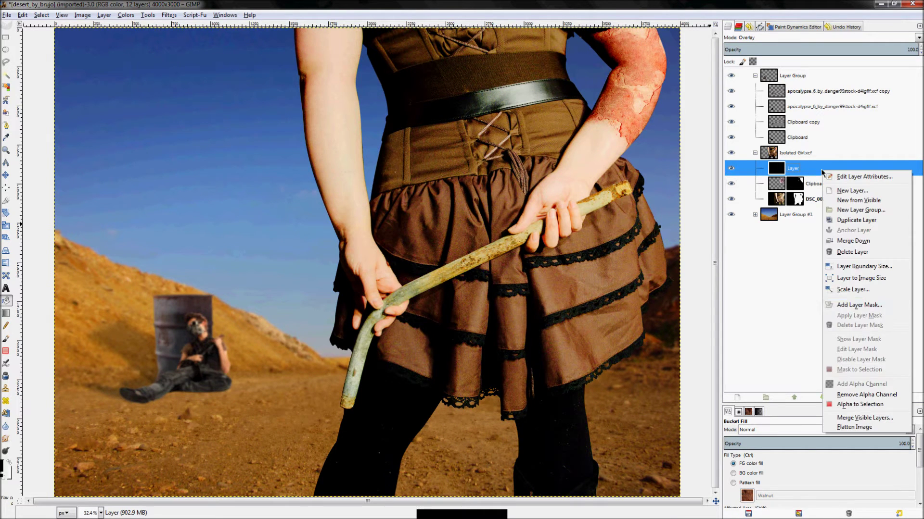
pyautogui.click(850, 306)
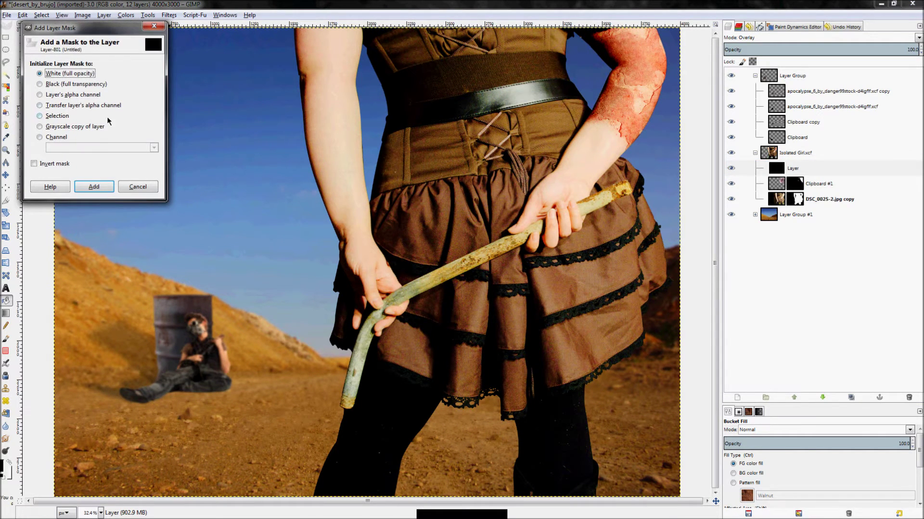
pyautogui.click(84, 85)
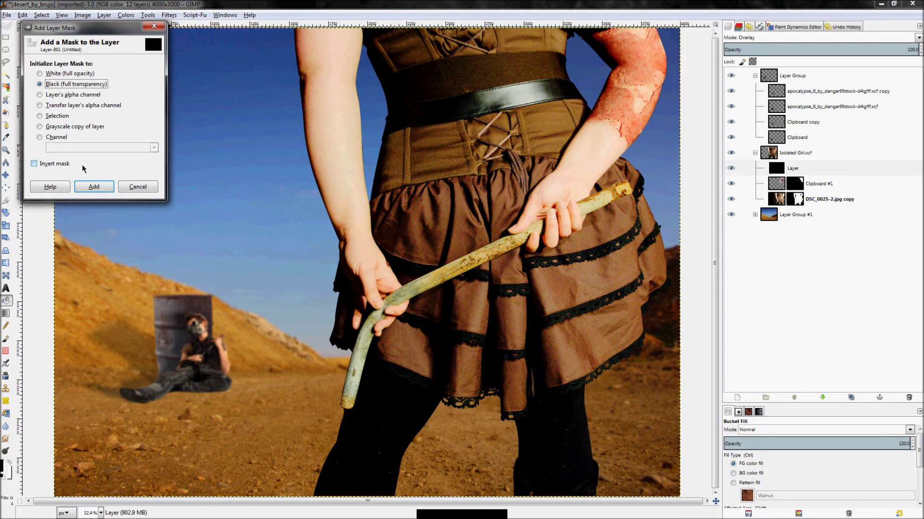
pyautogui.click(76, 194)
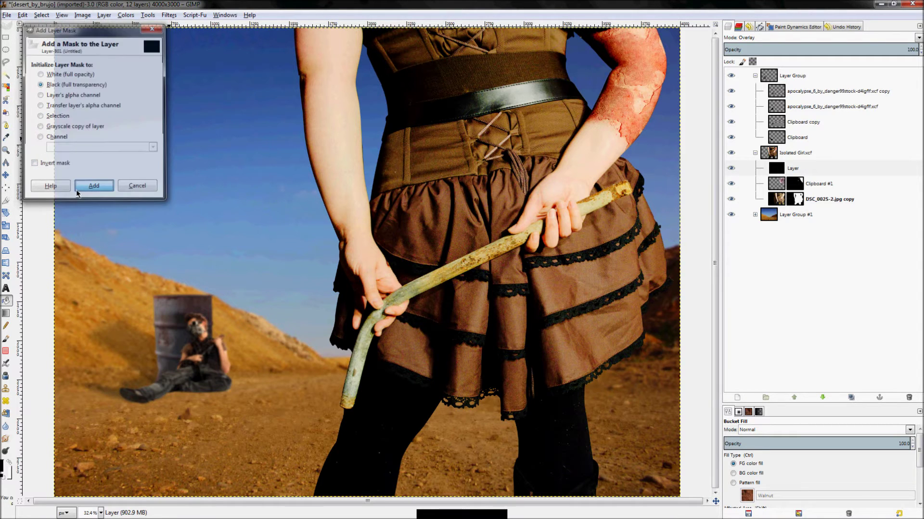
# Step: Paint white on the Overlay layer's mask over the girl's unscarred arm down to the forearm, using brush size 269
pyautogui.press('p')
pyautogui.scroll(-5, 97, 390)
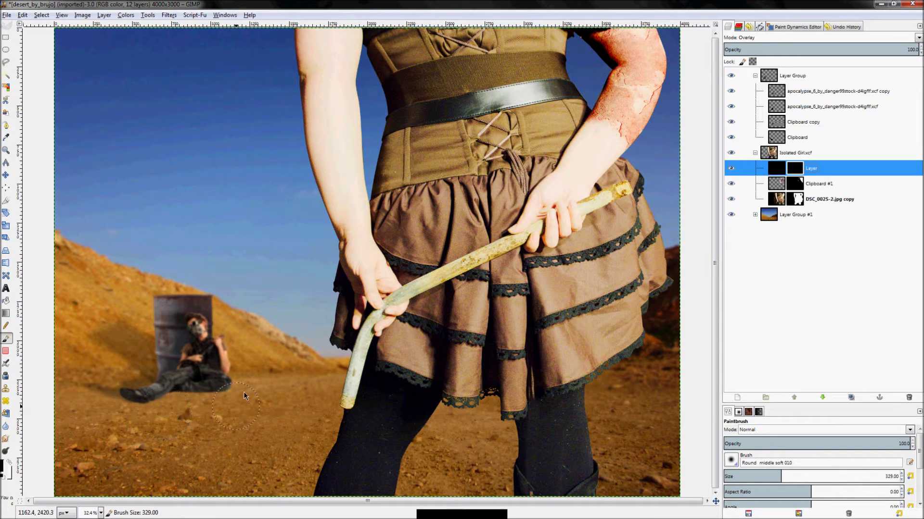
pyautogui.scroll(-6, 229, 270)
pyautogui.press('x')
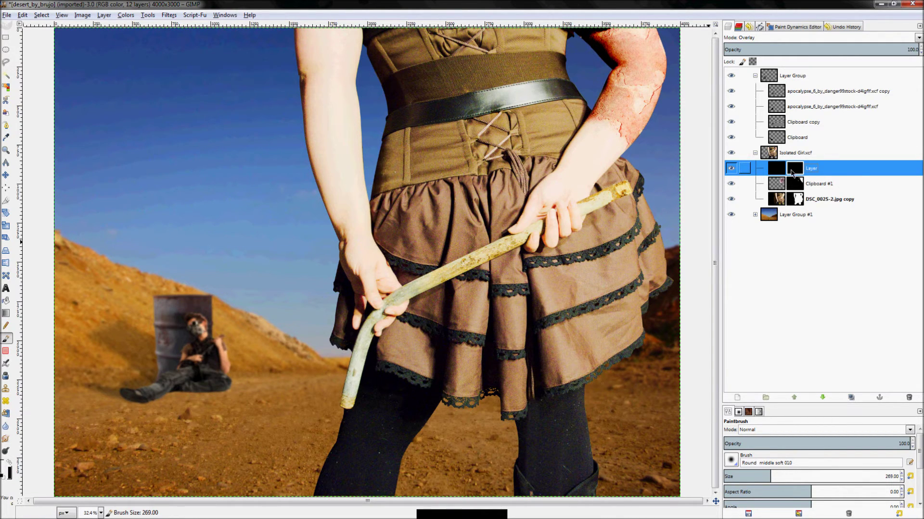
pyautogui.scroll(5, 337, 63)
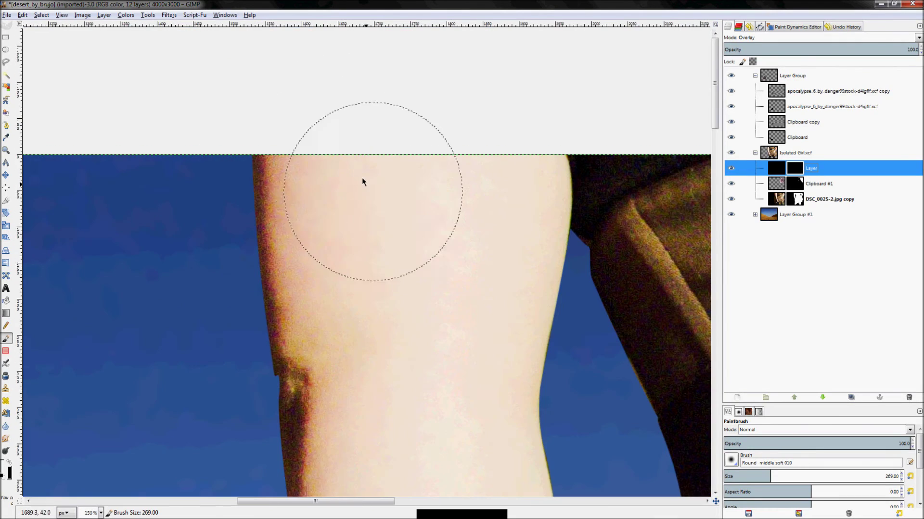
pyautogui.moveTo(362, 182)
pyautogui.mouseDown()
pyautogui.moveTo(366, 283)
pyautogui.moveTo(360, 242)
pyautogui.moveTo(476, 161)
pyautogui.moveTo(515, 179)
pyautogui.moveTo(521, 225)
pyautogui.mouseUp()
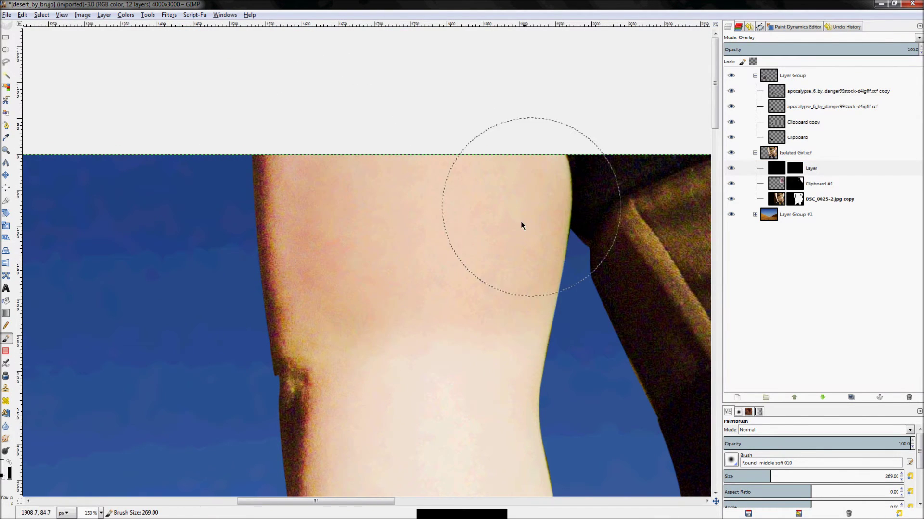
pyautogui.scroll(-3, 380, 126)
pyautogui.moveTo(373, 206)
pyautogui.mouseDown()
pyautogui.moveTo(388, 290)
pyautogui.moveTo(351, 181)
pyautogui.moveTo(397, 281)
pyautogui.moveTo(420, 166)
pyautogui.mouseUp()
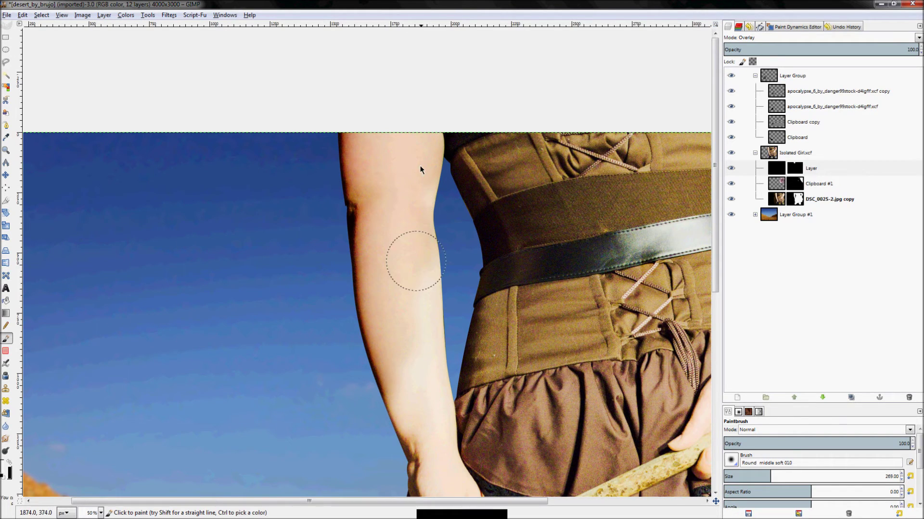
pyautogui.moveTo(415, 261)
pyautogui.mouseDown()
pyautogui.moveTo(423, 320)
pyautogui.moveTo(406, 354)
pyautogui.moveTo(409, 385)
pyautogui.mouseUp()
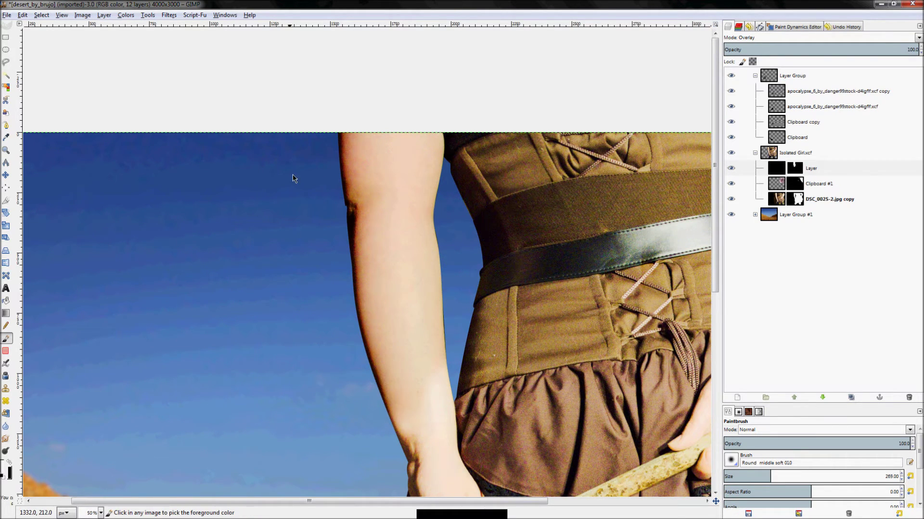
# Step: Extend the white mask painting over the wrist and palm of the unscarred arm, reducing the brush to 119 for the hand
pyautogui.keyDown('ctrl'); pyautogui.scroll(-2, 292, 177); pyautogui.keyUp('ctrl')
pyautogui.keyDown('ctrl'); pyautogui.scroll(2, 334, 140); pyautogui.keyUp('ctrl')
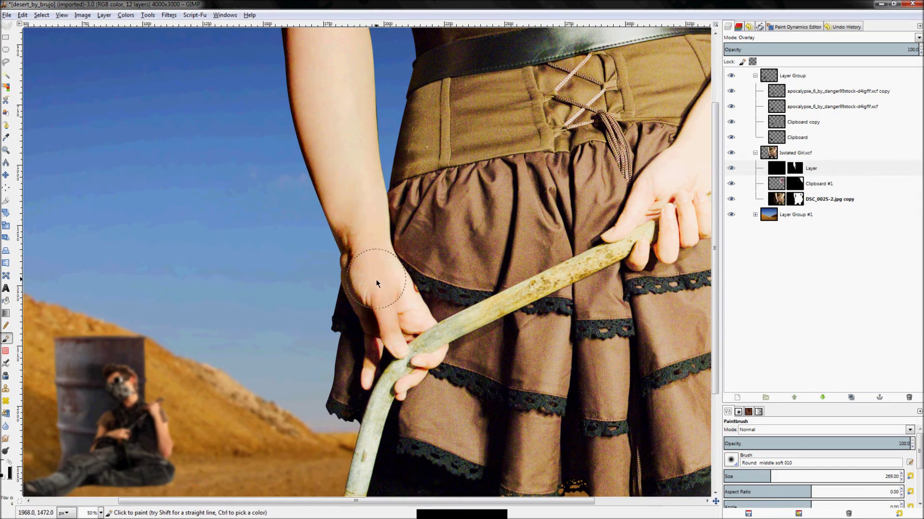
pyautogui.keyDown('ctrl'); pyautogui.scroll(1, 376, 281); pyautogui.keyUp('ctrl')
pyautogui.keyDown('ctrl'); pyautogui.scroll(-2, 373, 279); pyautogui.keyUp('ctrl')
pyautogui.keyDown('ctrl'); pyautogui.scroll(2, 369, 278); pyautogui.keyUp('ctrl')
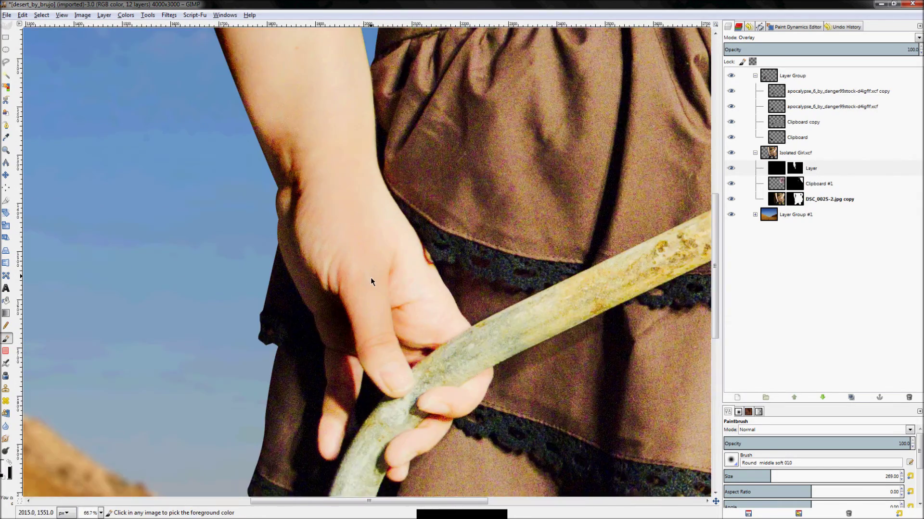
pyautogui.keyDown('ctrl'); pyautogui.scroll(2, 370, 277); pyautogui.keyUp('ctrl')
pyautogui.press('[')
pyautogui.press('[')
pyautogui.press('[')
pyautogui.press('[')
pyautogui.press('[')
pyautogui.press('[')
pyautogui.press('[')
pyautogui.press('[')
pyautogui.press('[')
pyautogui.press('[')
pyautogui.press('[')
pyautogui.press('[')
pyautogui.press('[')
pyautogui.press('[')
pyautogui.press('[')
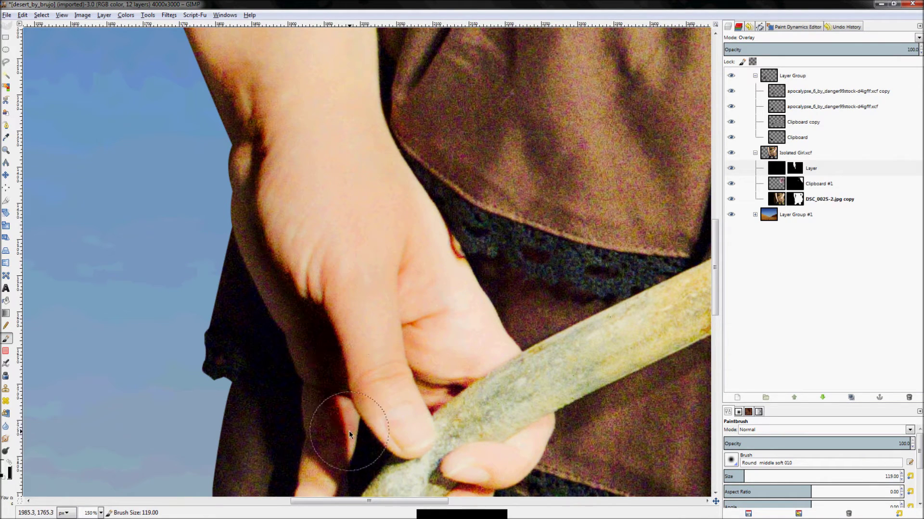
pyautogui.moveTo(350, 432)
pyautogui.mouseDown()
pyautogui.moveTo(469, 371)
pyautogui.moveTo(382, 204)
pyautogui.moveTo(463, 328)
pyautogui.moveTo(389, 193)
pyautogui.mouseUp()
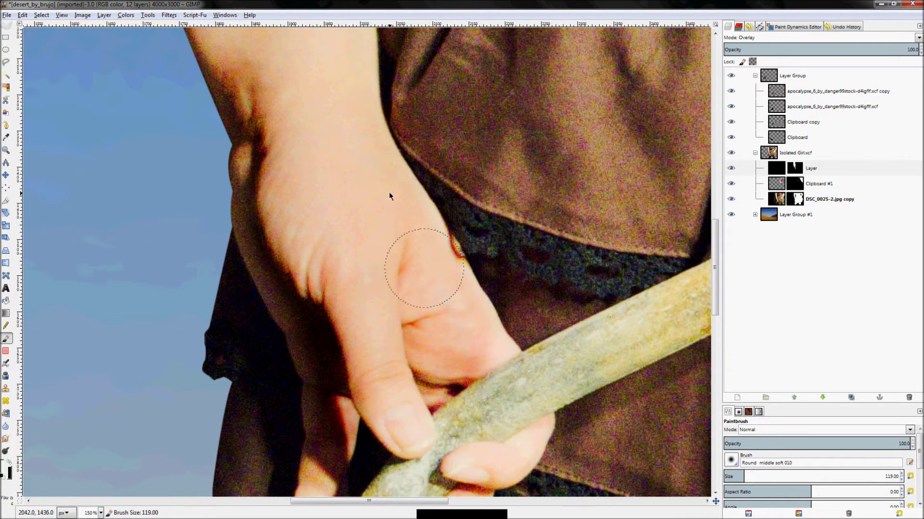
# Step: Paint white on the mask over the shadowed finger behind the thumb with brush size 49, undoing the last stroke
pyautogui.keyDown('ctrl'); pyautogui.scroll(-1, 390, 321); pyautogui.keyUp('ctrl')
pyautogui.keyDown('ctrl'); pyautogui.scroll(2, 402, 326); pyautogui.keyUp('ctrl')
pyautogui.keyDown('ctrl'); pyautogui.scroll(-3, 404, 326); pyautogui.keyUp('ctrl')
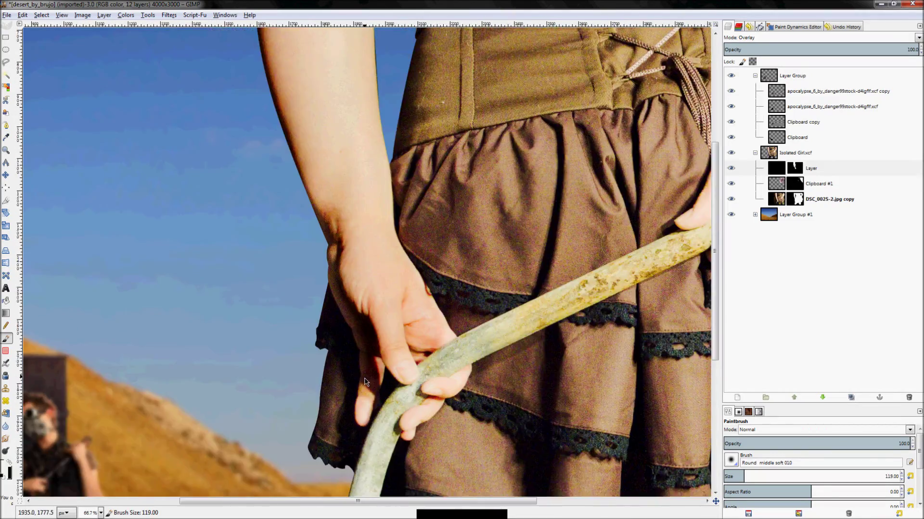
pyautogui.keyDown('ctrl'); pyautogui.scroll(6, 365, 385); pyautogui.keyUp('ctrl')
pyautogui.press('[')
pyautogui.press('[')
pyautogui.press('[')
pyautogui.press('[')
pyautogui.press('[')
pyautogui.press('[')
pyautogui.press('[')
pyautogui.moveTo(430, 139)
pyautogui.mouseDown()
pyautogui.moveTo(458, 266)
pyautogui.moveTo(391, 371)
pyautogui.mouseUp()
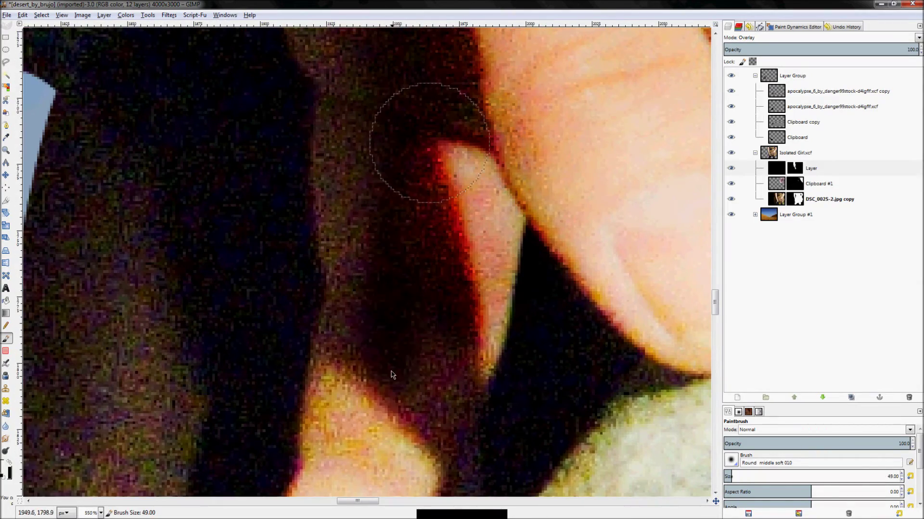
pyautogui.keyDown('ctrl'); pyautogui.scroll(1, 392, 375); pyautogui.keyUp('ctrl')
pyautogui.keyDown('ctrl'); pyautogui.scroll(-4, 392, 375); pyautogui.keyUp('ctrl')
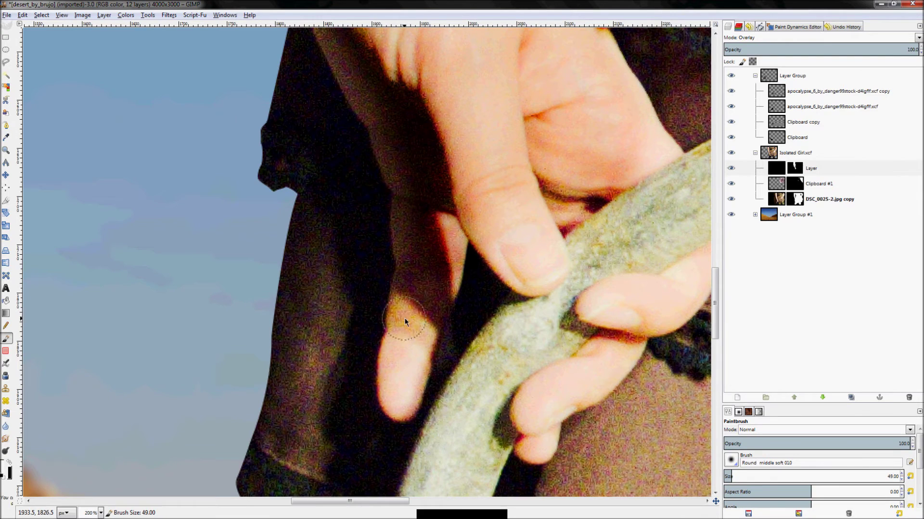
pyautogui.moveTo(405, 318)
pyautogui.mouseDown()
pyautogui.moveTo(399, 395)
pyautogui.moveTo(420, 321)
pyautogui.mouseUp()
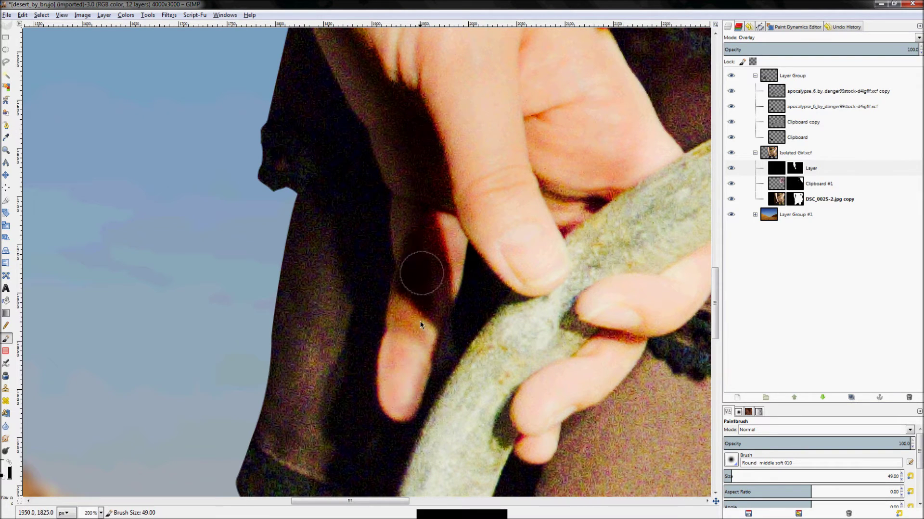
pyautogui.hotkey('ctrl', 'z')
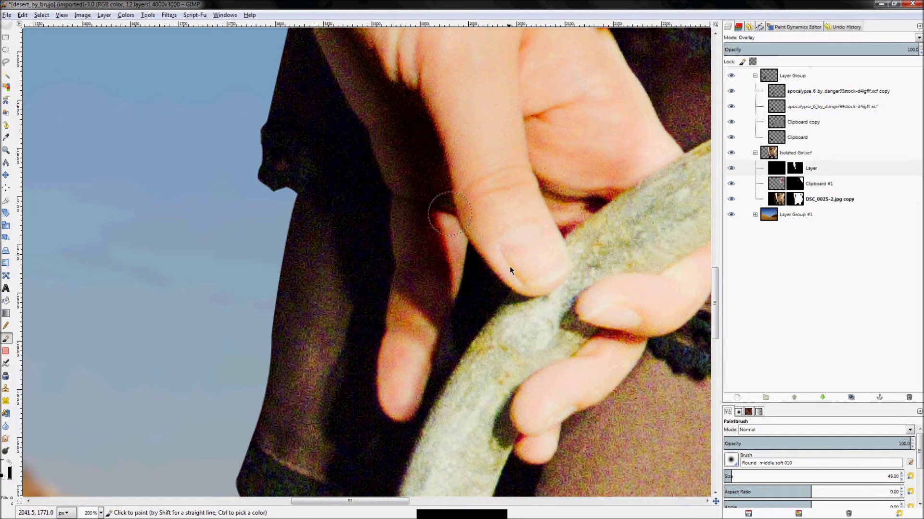
# Step: Enlarge the brush to 99 and paint white on the mask over the thumb and adjoining part of the hand
pyautogui.press(']')
pyautogui.press(']')
pyautogui.press(']')
pyautogui.press(']')
pyautogui.press(']')
pyautogui.moveTo(531, 262); pyautogui.dragTo(476, 97)
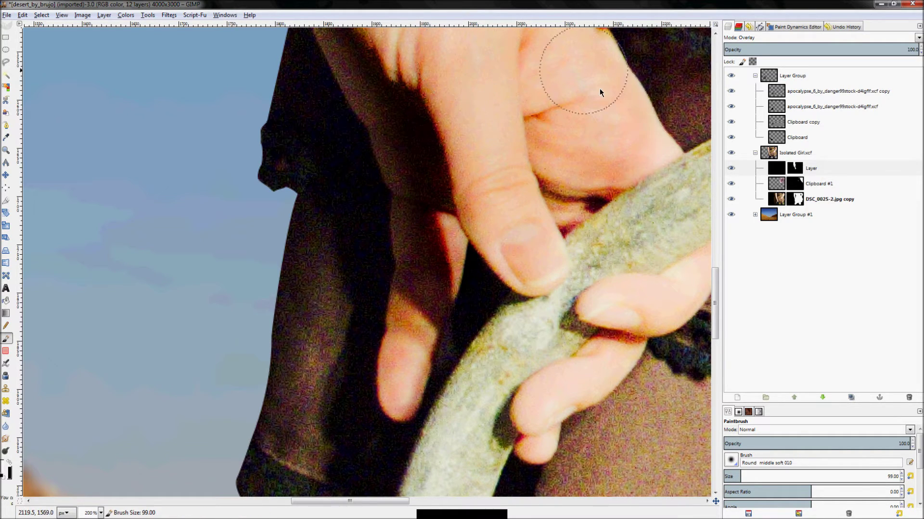
# Step: Paint white on the mask over the fingers wrapped around the stick with smaller brushes of 59 and 29, undoing a stray stroke
pyautogui.hscroll(2, 667, 305)
pyautogui.press('[')
pyautogui.press('[')
pyautogui.press('[')
pyautogui.press('[')
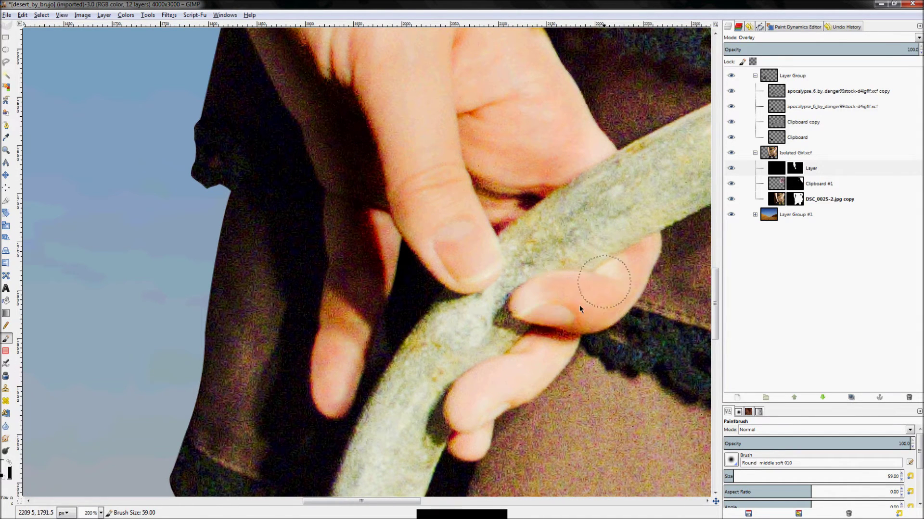
pyautogui.hotkey('ctrl', 'z')
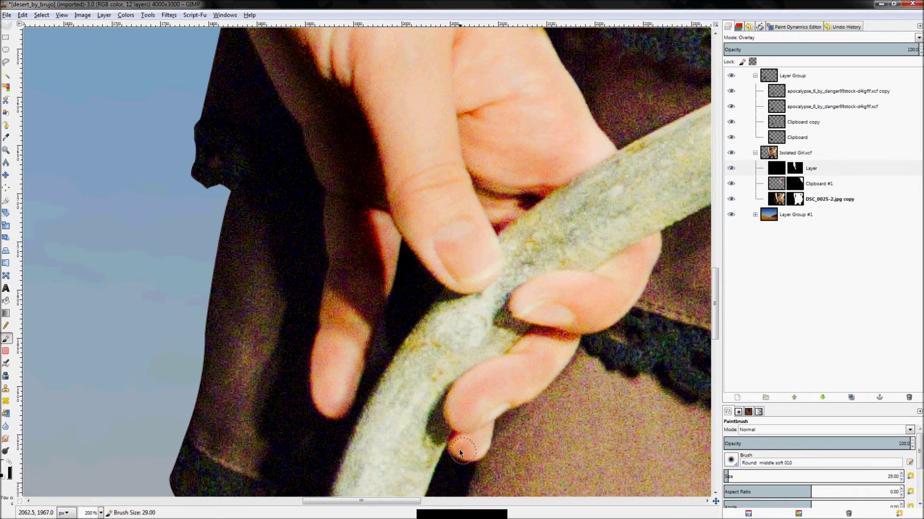
# Step: Compare the whole image with the Overlay layer hidden and shown, and examine the girl's upper body and scarred arm
pyautogui.scroll(-6, 282, 402)
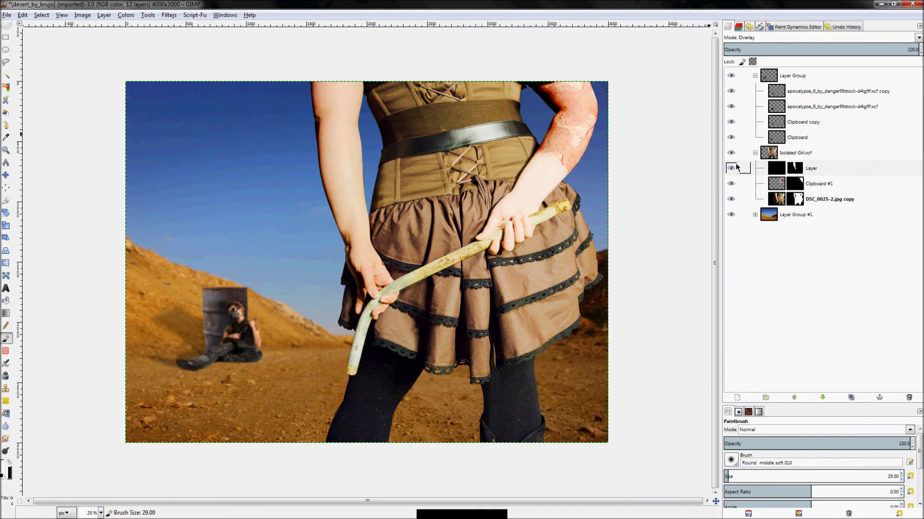
pyautogui.click(731, 168)
pyautogui.click(730, 168)
pyautogui.click(730, 168)
pyautogui.click(730, 168)
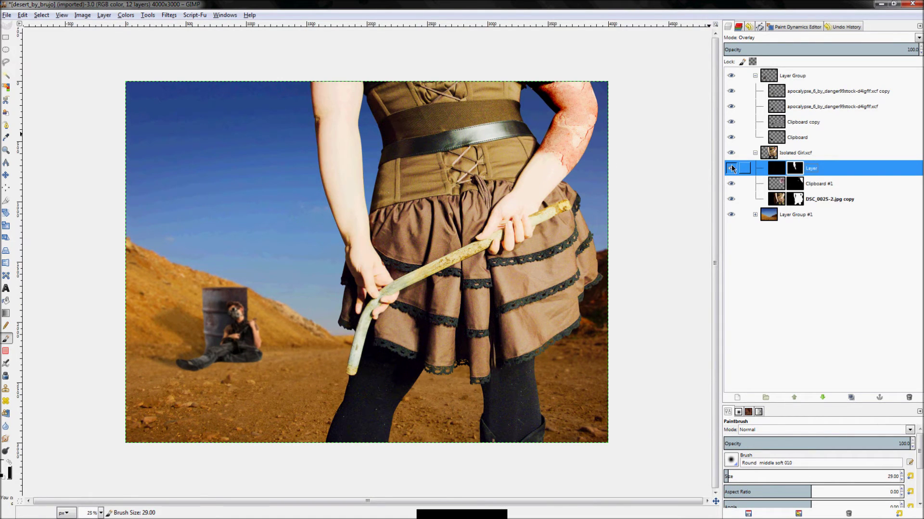
pyautogui.scroll(2, 583, 98)
pyautogui.moveTo(429, 134); pyautogui.dragTo(386, 143)
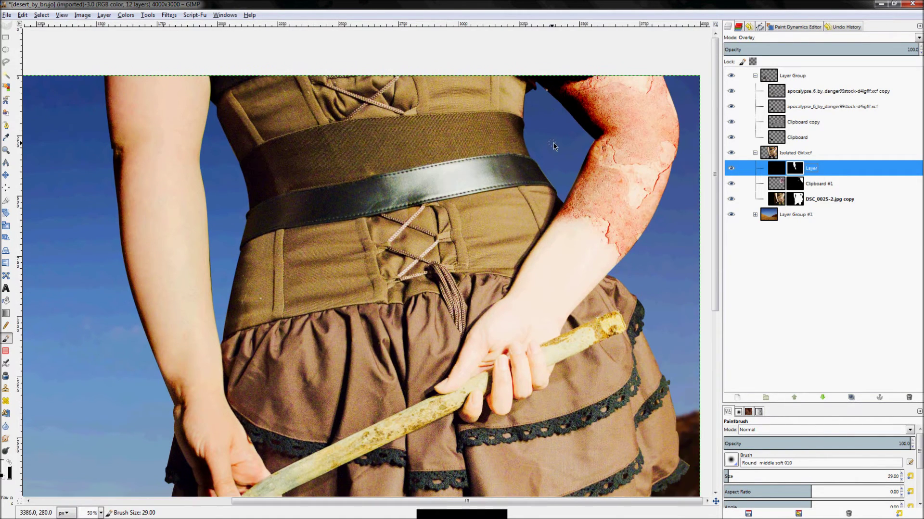
# Step: Enlarge the brush to 259 and paint white on the Overlay layer's mask over the scarred arm, forearm and hand, undoing the first stroke
pyautogui.hotkey('shift', ']')
pyautogui.hotkey('shift', ']')
pyautogui.hotkey('shift', ']')
pyautogui.hotkey('shift', ']')
pyautogui.hotkey('shift', ']')
pyautogui.press(']')
pyautogui.press(']')
pyautogui.press(']')
pyautogui.press(']')
pyautogui.press(']')
pyautogui.press(']')
pyautogui.press(']')
pyautogui.press(']')
pyautogui.press(']')
pyautogui.press(']')
pyautogui.press(']')
pyautogui.press(']')
pyautogui.press(']')
pyautogui.press(']')
pyautogui.press(']')
pyautogui.press(']')
pyautogui.press(']')
pyautogui.press(']')
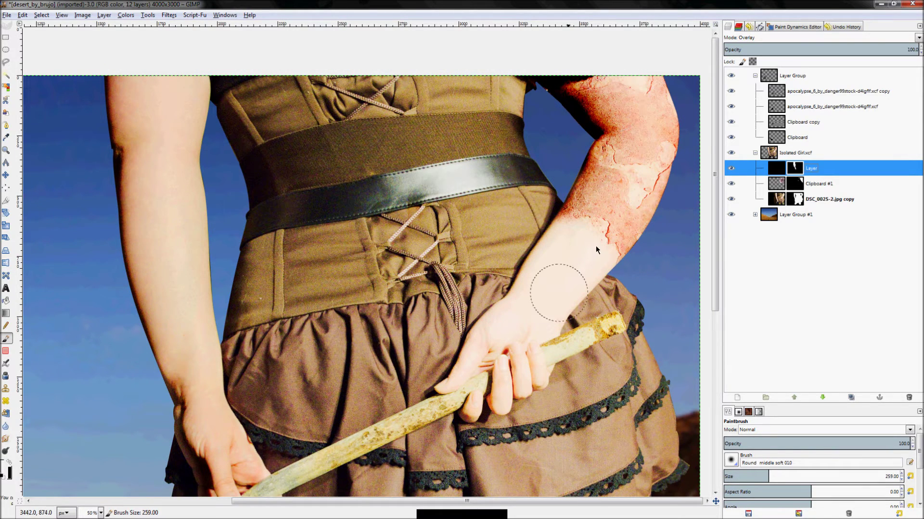
pyautogui.click(627, 124)
pyautogui.moveTo(640, 137)
pyautogui.mouseDown()
pyautogui.moveTo(633, 183)
pyautogui.moveTo(660, 144)
pyautogui.moveTo(634, 176)
pyautogui.moveTo(618, 121)
pyautogui.mouseUp()
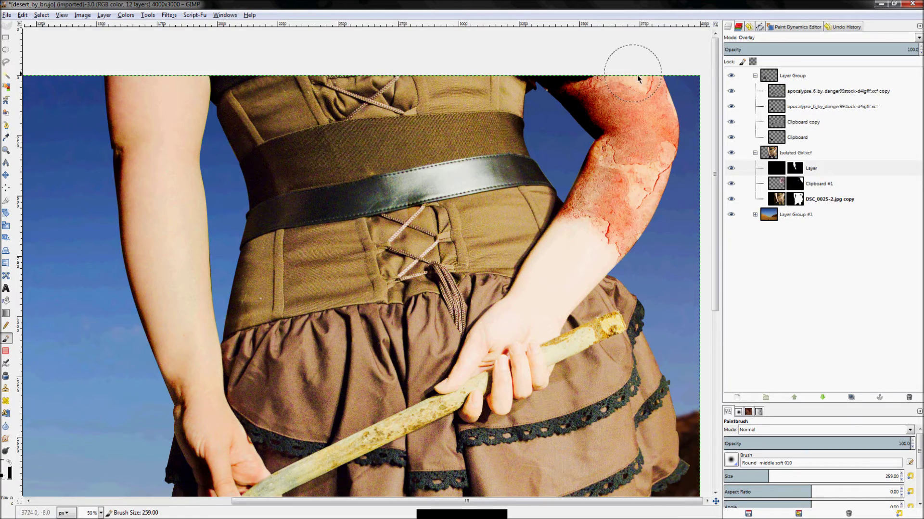
pyautogui.hotkey('ctrl', 'z')
pyautogui.moveTo(599, 91)
pyautogui.mouseDown()
pyautogui.moveTo(641, 177)
pyautogui.moveTo(610, 253)
pyautogui.moveTo(652, 146)
pyautogui.moveTo(654, 166)
pyautogui.moveTo(611, 205)
pyautogui.moveTo(617, 159)
pyautogui.moveTo(590, 227)
pyautogui.moveTo(562, 228)
pyautogui.mouseUp()
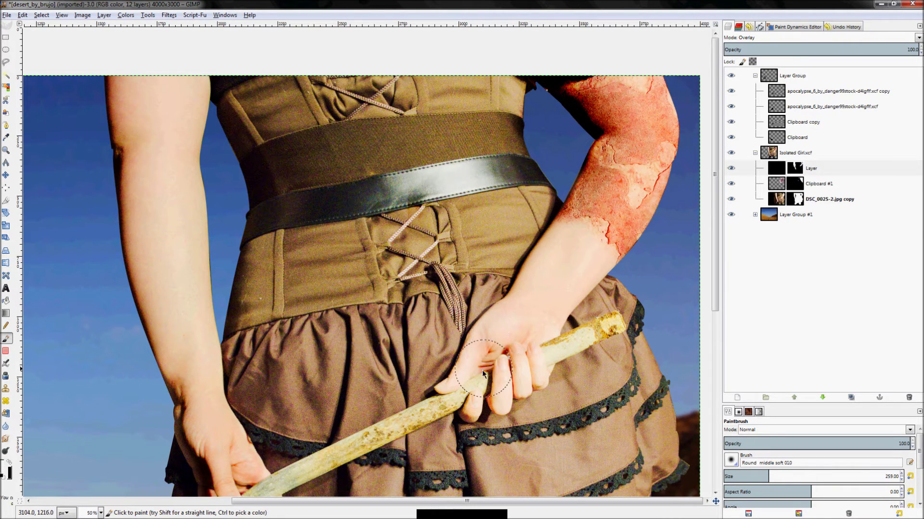
# Step: Paint white on the same mask over the forearm and the hand holding the stick with brush sizes 259 and 99
pyautogui.scroll(-5, 513, 391)
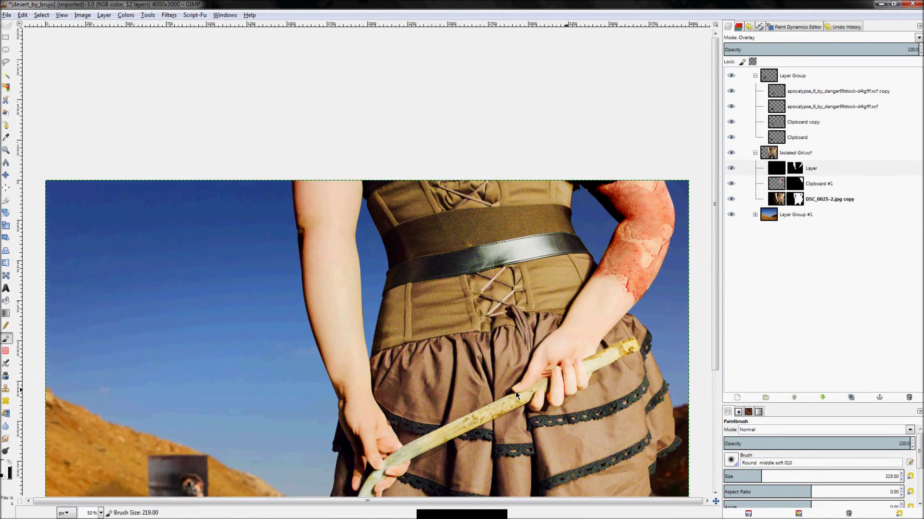
pyautogui.scroll(2, 601, 73)
pyautogui.moveTo(515, 391)
pyautogui.mouseDown()
pyautogui.moveTo(602, 73)
pyautogui.moveTo(597, 255)
pyautogui.mouseUp()
pyautogui.scroll(3, 498, 332)
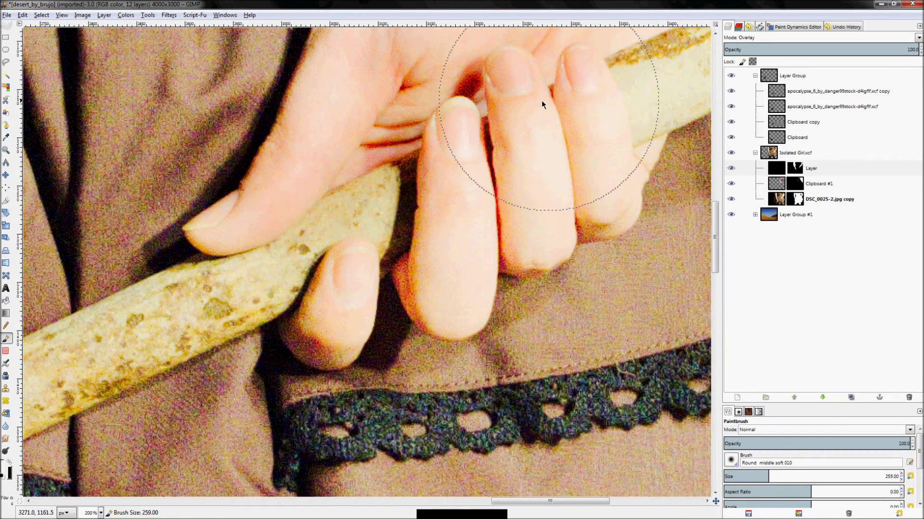
pyautogui.press('[')
pyautogui.press('[')
pyautogui.press('[')
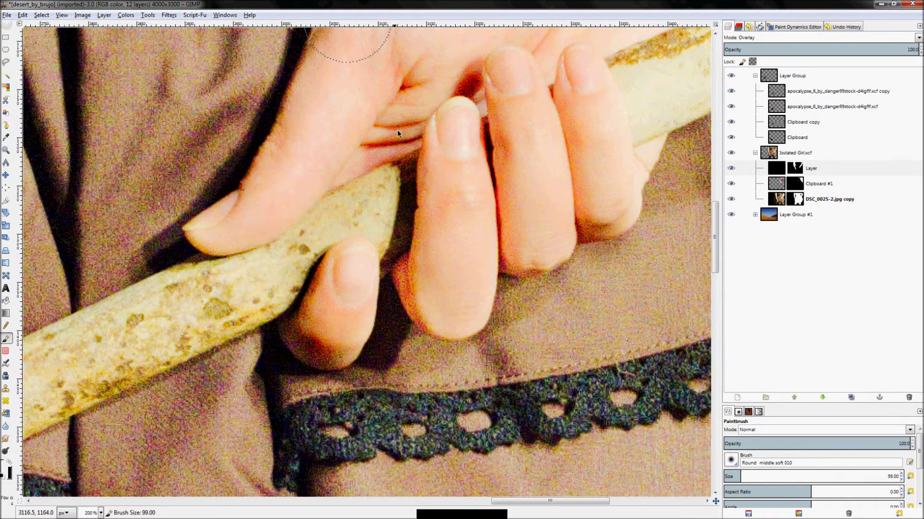
pyautogui.press('z')
pyautogui.hotkey('shift', 'ctrl', 'j')
pyautogui.click(795, 168)
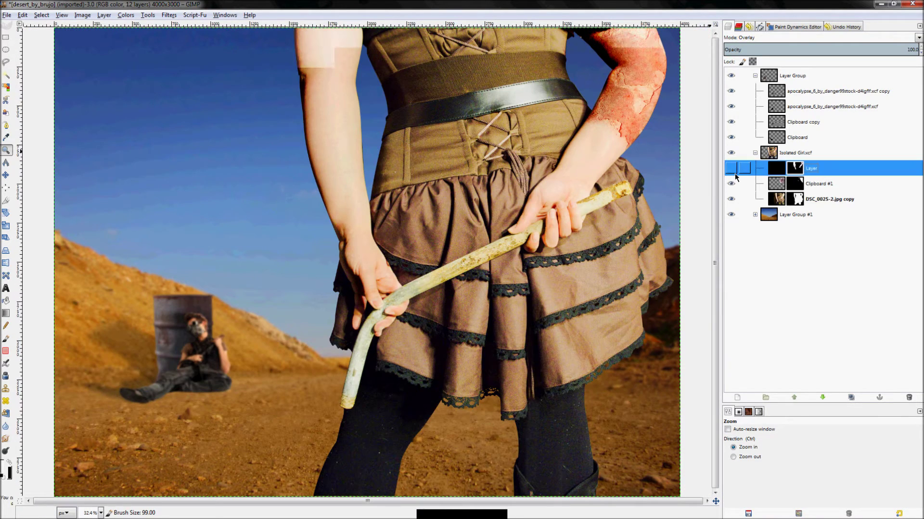
# Step: Try a Hue-Saturation adjustment on the Clipboard #1 scar texture, ending at hue -132 and saturation -89, and discard it
pyautogui.click(818, 186)
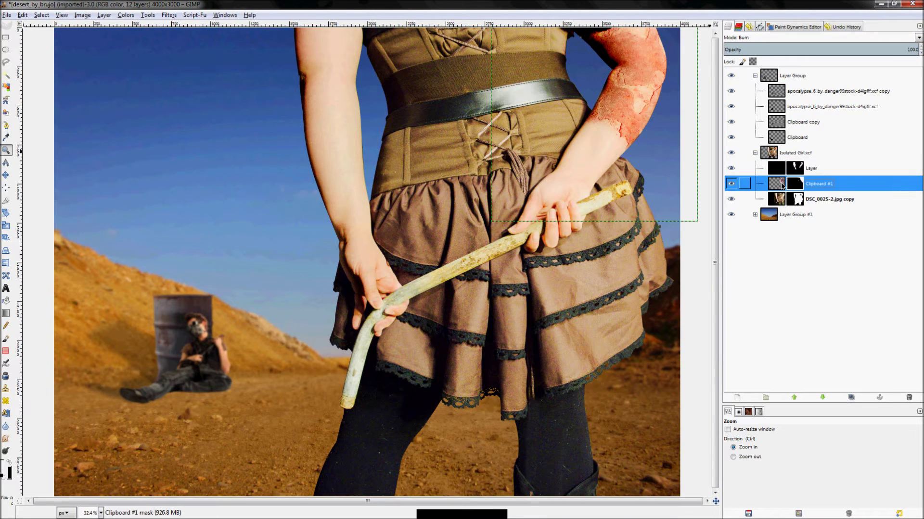
pyautogui.click(126, 15)
pyautogui.click(150, 38)
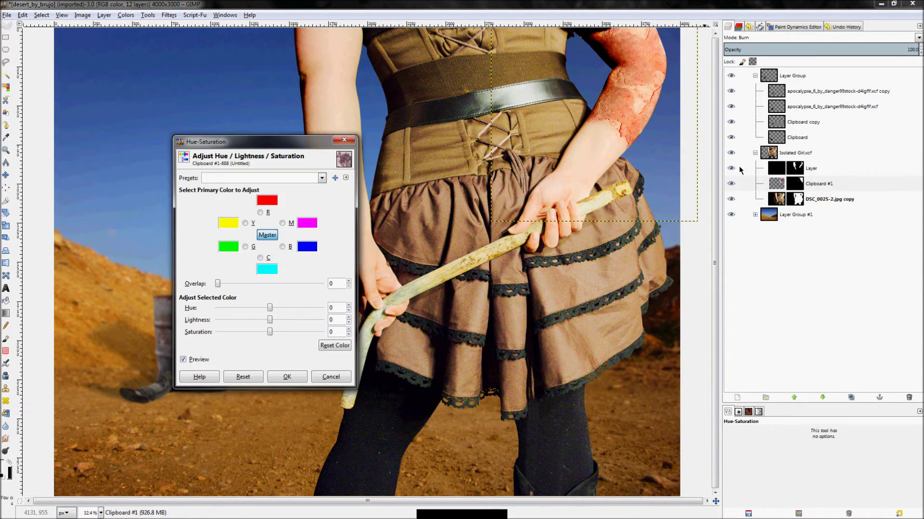
pyautogui.moveTo(270, 332); pyautogui.dragTo(237, 332)
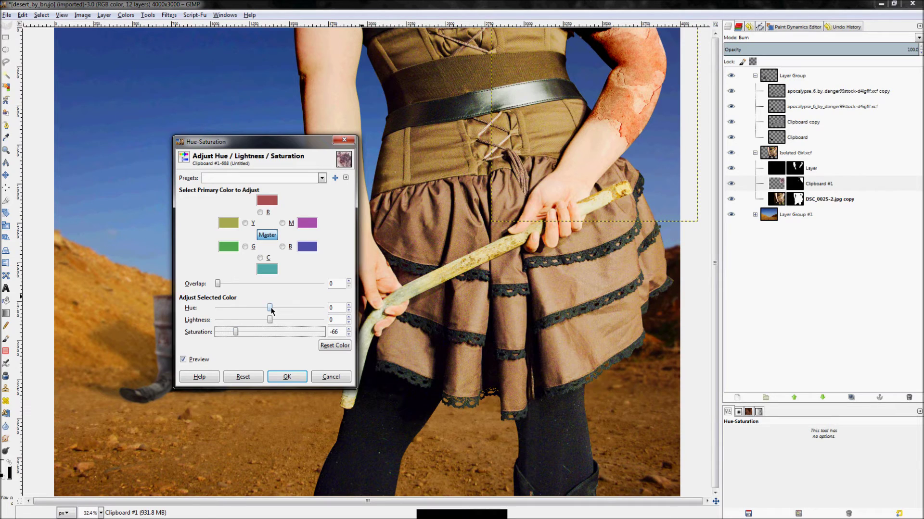
pyautogui.moveTo(271, 310); pyautogui.dragTo(345, 310)
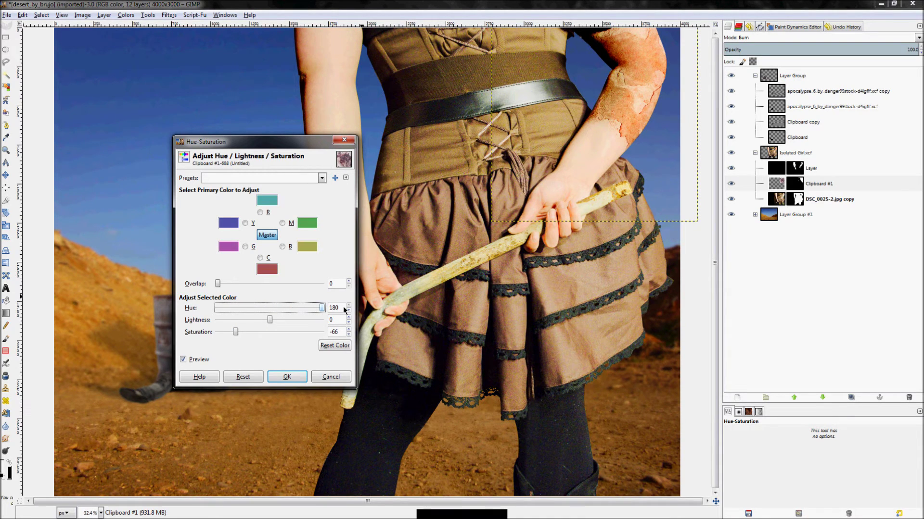
pyautogui.click(190, 359)
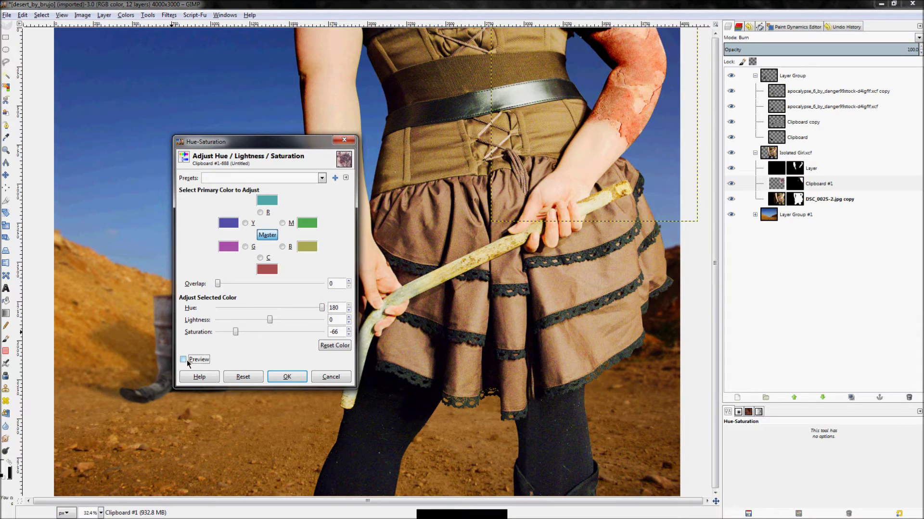
pyautogui.click(188, 361)
pyautogui.moveTo(321, 310); pyautogui.dragTo(224, 332)
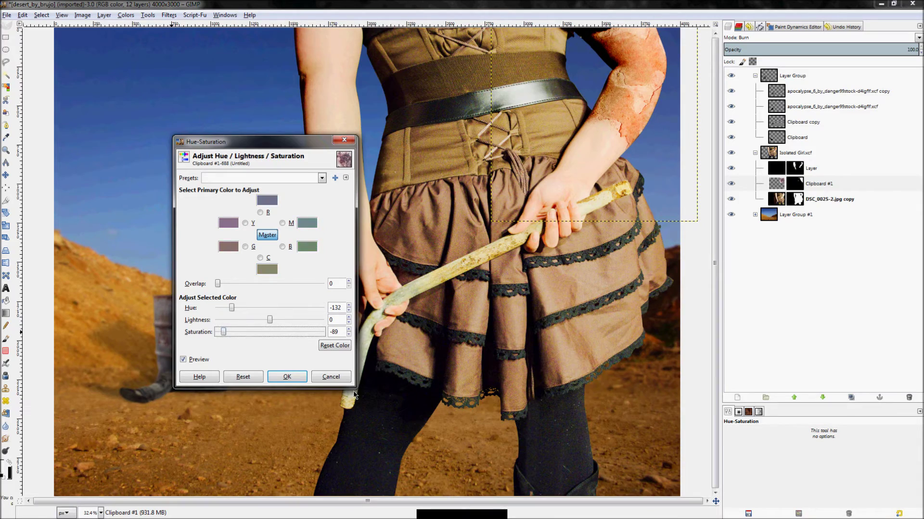
pyautogui.click(330, 377)
# Step: Lower the opacity of the Clipboard #1 Burn layer to 46.1
pyautogui.scroll(2, 642, 80)
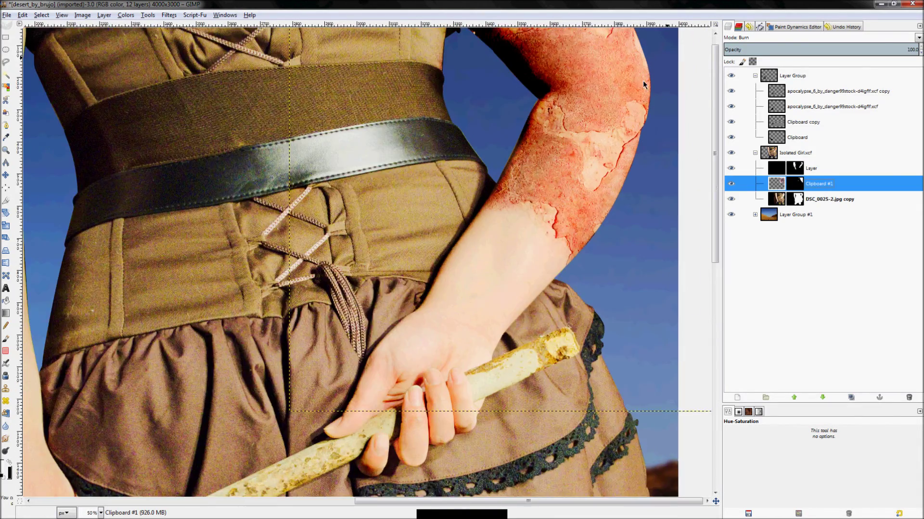
pyautogui.press('p')
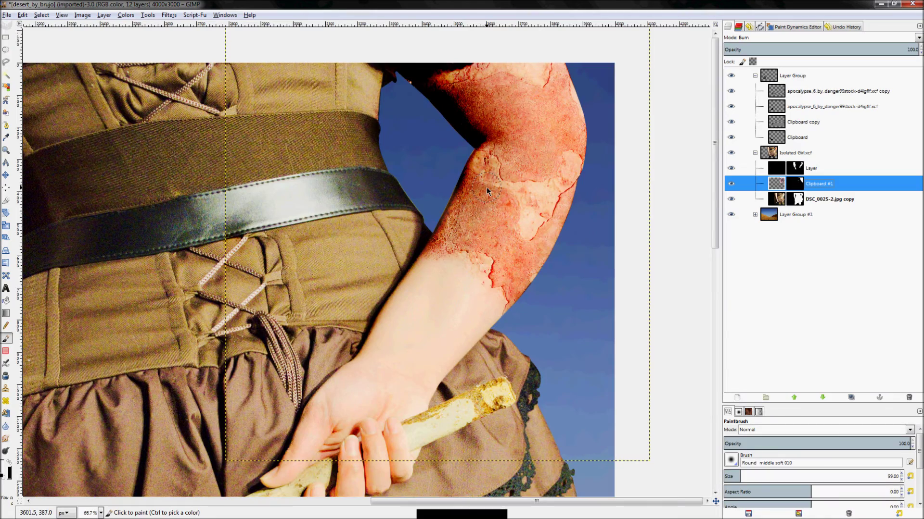
pyautogui.scroll(2, 523, 244)
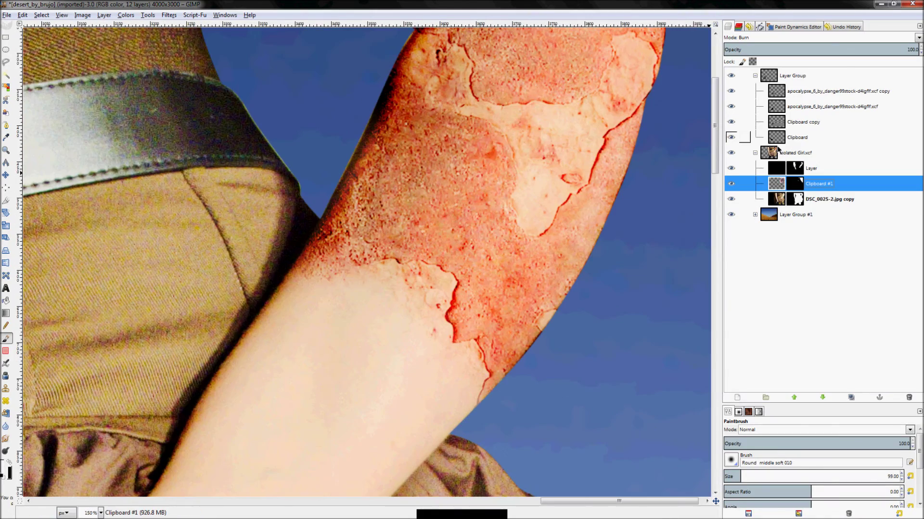
pyautogui.scroll(-3, 580, 232)
pyautogui.click(886, 48)
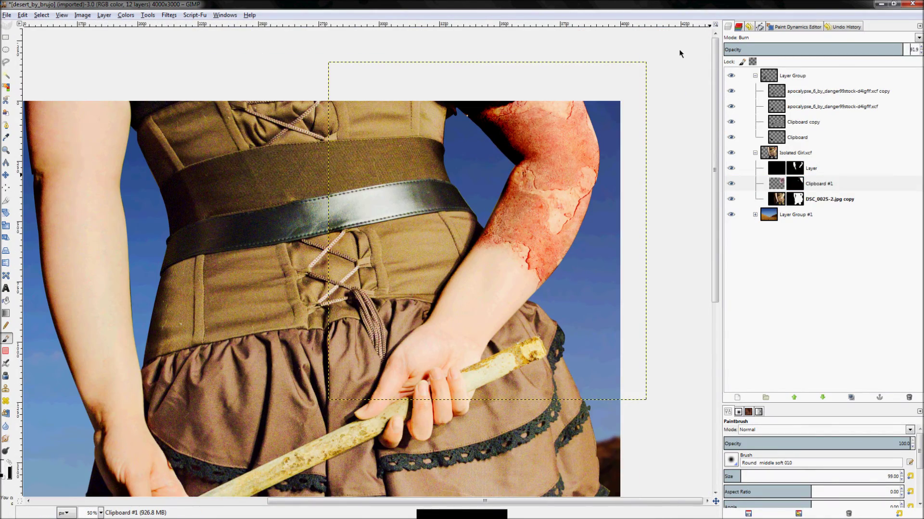
pyautogui.moveTo(308, 76); pyautogui.dragTo(130, 70)
pyautogui.moveTo(822, 53)
pyautogui.mouseDown()
pyautogui.moveTo(616, 53)
pyautogui.moveTo(755, 53)
pyautogui.mouseUp()
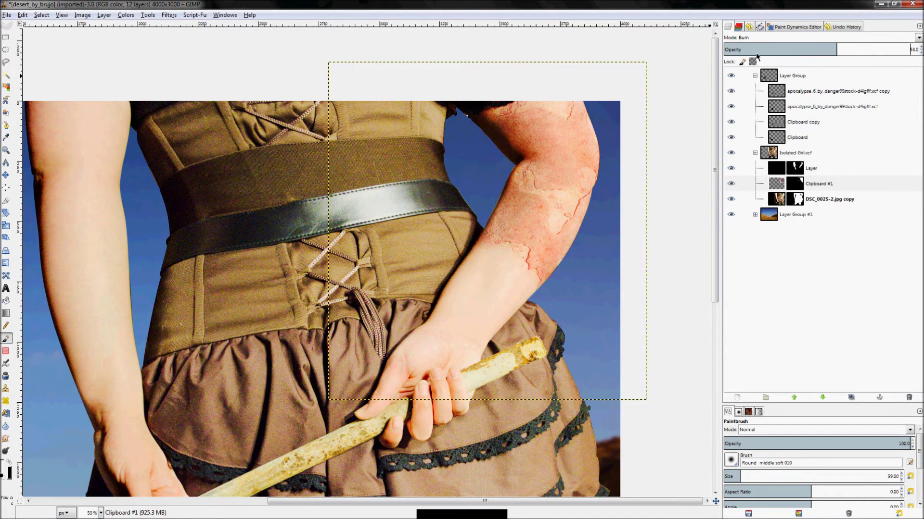
pyautogui.hotkey('shift', 'ctrl', 'j')
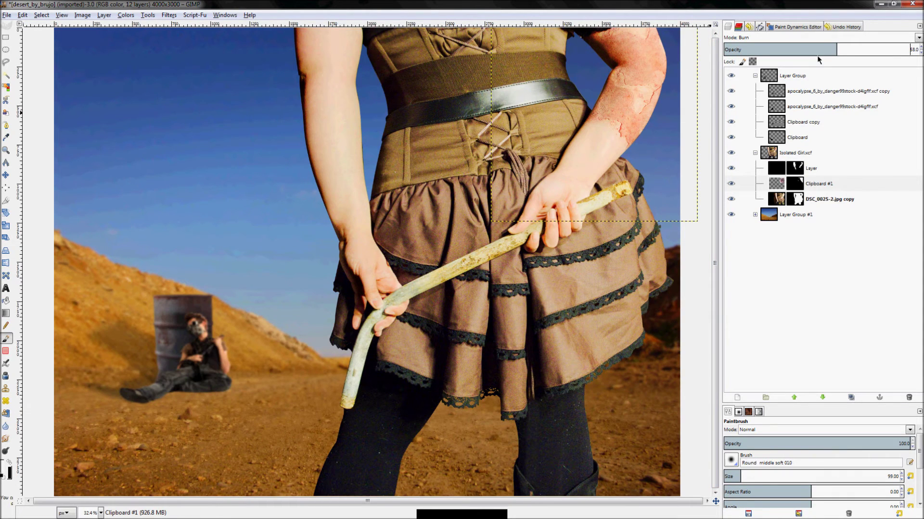
pyautogui.moveTo(817, 55); pyautogui.dragTo(531, 44)
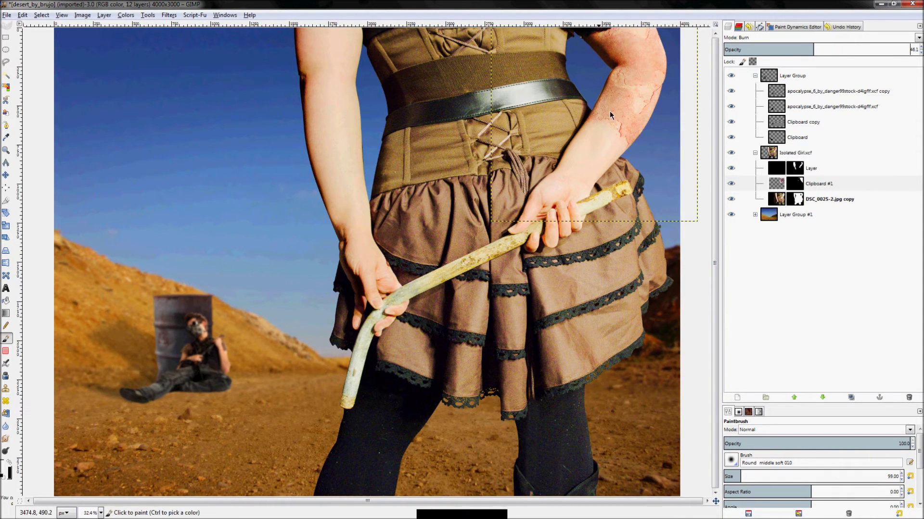
# Step: Paint black on the Clipboard #1 mask over the scar texture's lower end on the forearm with brush size 209
pyautogui.scroll(11, 628, 73)
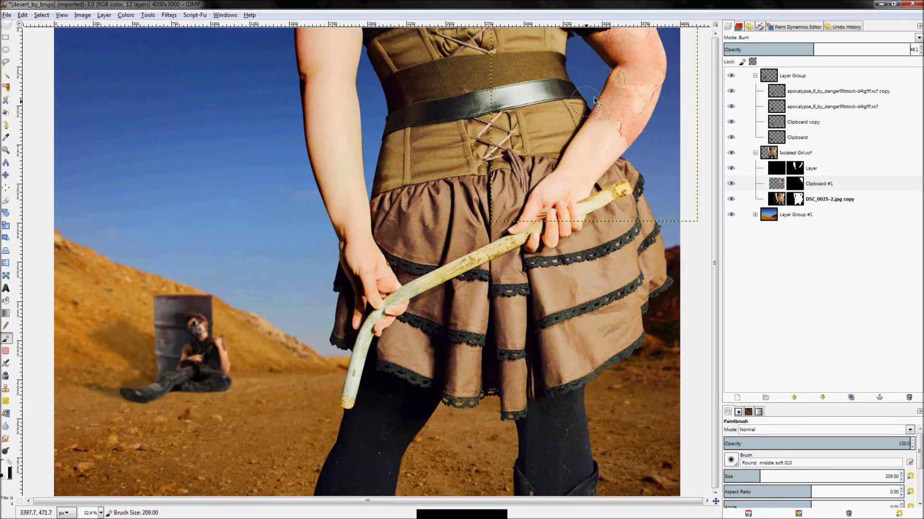
pyautogui.scroll(5, 590, 92)
pyautogui.scroll(-2, 288, 192)
pyautogui.press('-')
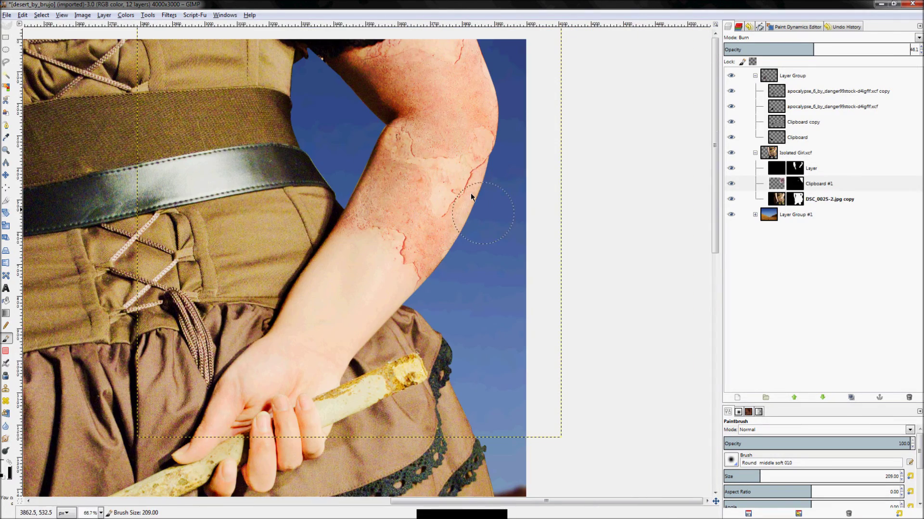
pyautogui.click(796, 185)
pyautogui.moveTo(321, 169)
pyautogui.mouseDown()
pyautogui.moveTo(347, 188)
pyautogui.moveTo(391, 245)
pyautogui.moveTo(335, 220)
pyautogui.mouseUp()
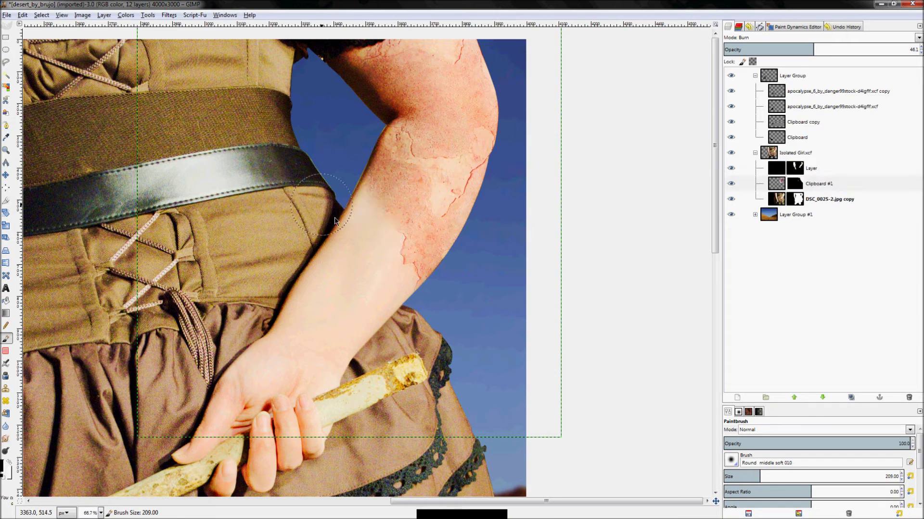
pyautogui.moveTo(407, 240); pyautogui.dragTo(413, 270)
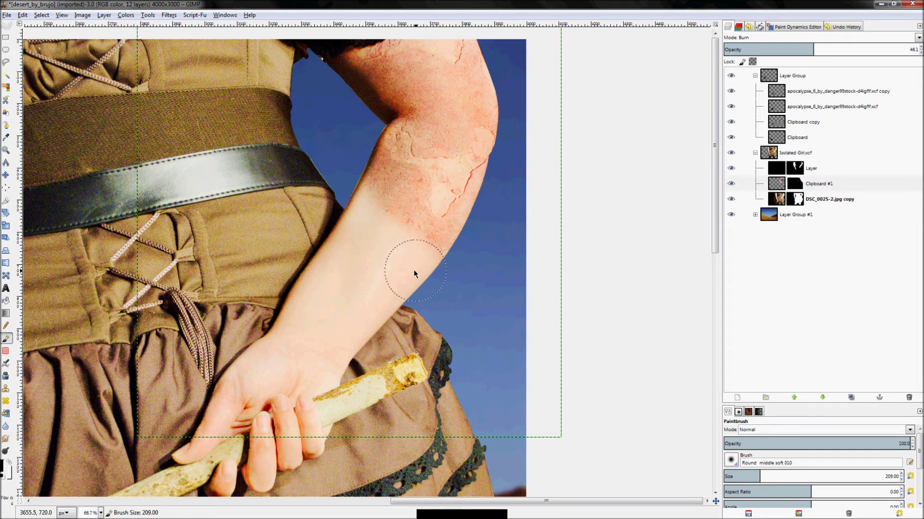
# Step: Continue painting black on the Clipboard #1 mask up the forearm to just below the elbow with brush sizes 109 and 159
pyautogui.click(802, 182)
pyautogui.moveTo(459, 268)
pyautogui.mouseDown()
pyautogui.moveTo(377, 212)
pyautogui.moveTo(428, 235)
pyautogui.mouseUp()
pyautogui.press('[')
pyautogui.press('[')
pyautogui.press('[')
pyautogui.press('[')
pyautogui.press('[')
pyautogui.press('[')
pyautogui.press('[')
pyautogui.press('[')
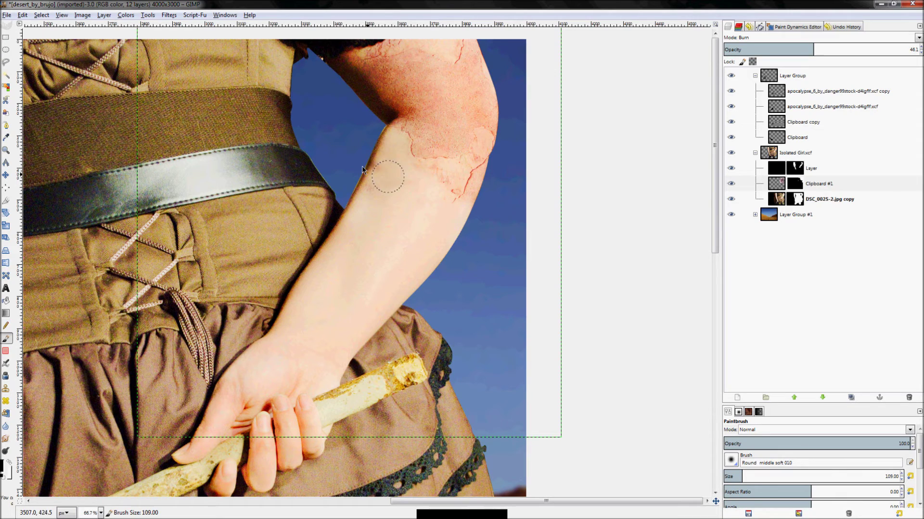
pyautogui.press(']')
pyautogui.press(']')
pyautogui.press(']')
pyautogui.press(']')
pyautogui.press(']')
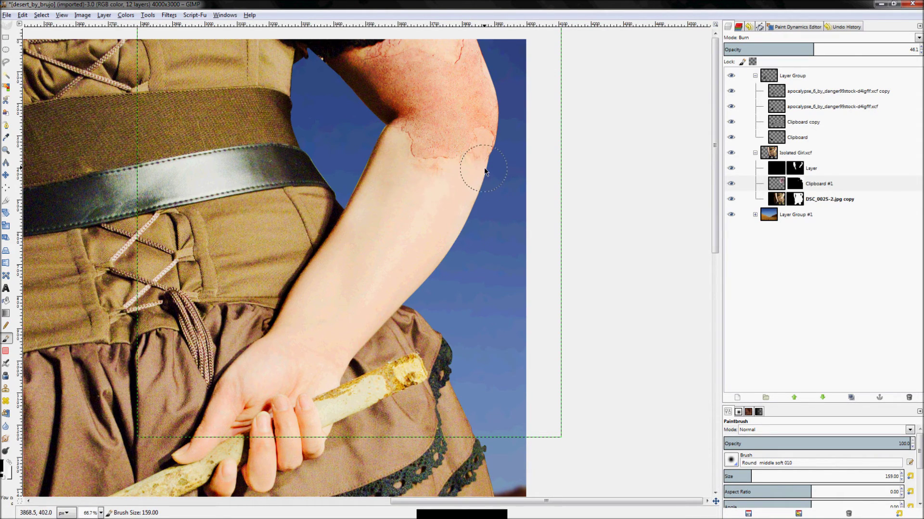
# Step: Reduce the brush to 49 and paint black on the mask over the leftover red marks just below the elbow
pyautogui.press('-')
pyautogui.press('-')
pyautogui.press('-')
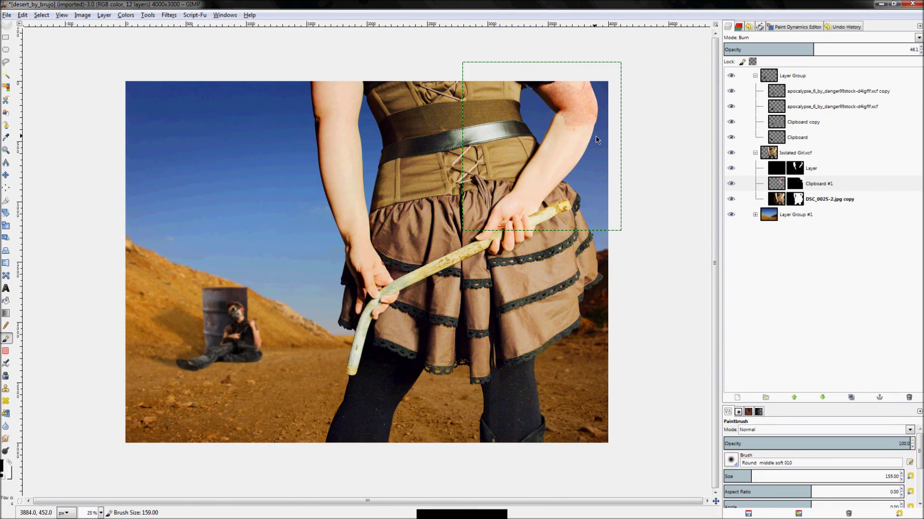
pyautogui.press('+')
pyautogui.press('+')
pyautogui.press('+')
pyautogui.press('+')
pyautogui.press('+')
pyautogui.press('+')
pyautogui.press('+')
pyautogui.press('+')
pyautogui.press('[')
pyautogui.press('[')
pyautogui.press('[')
pyautogui.press('[')
pyautogui.press('[')
pyautogui.press('[')
pyautogui.press('[')
pyautogui.press('[')
pyautogui.press('[')
pyautogui.press('[')
pyautogui.press('[')
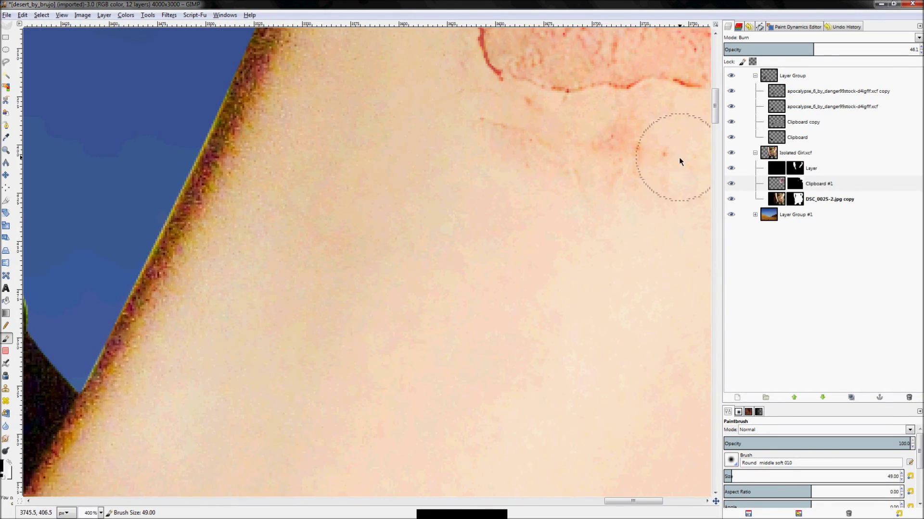
pyautogui.moveTo(679, 157)
pyautogui.mouseDown()
pyautogui.moveTo(552, 149)
pyautogui.moveTo(643, 151)
pyautogui.moveTo(670, 138)
pyautogui.moveTo(513, 132)
pyautogui.mouseUp()
pyautogui.press('z')
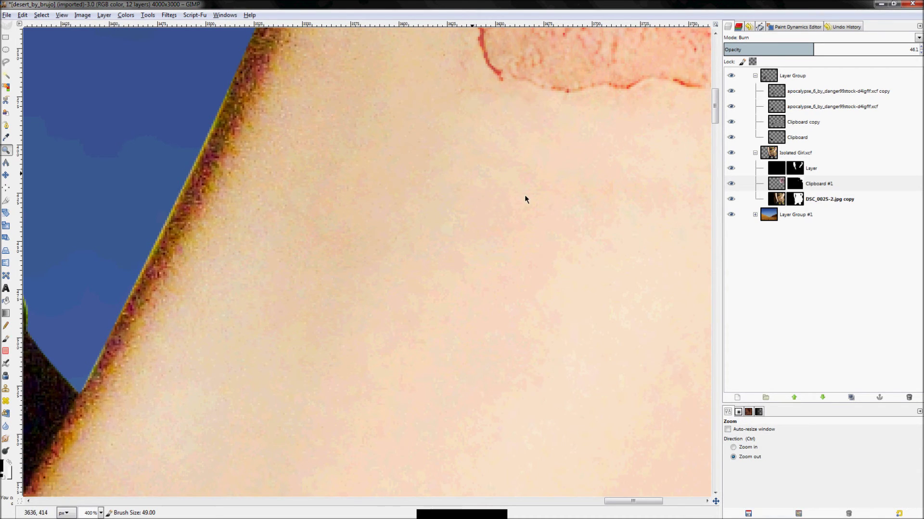
pyautogui.hotkey('ctrl', 'shift', 'j')
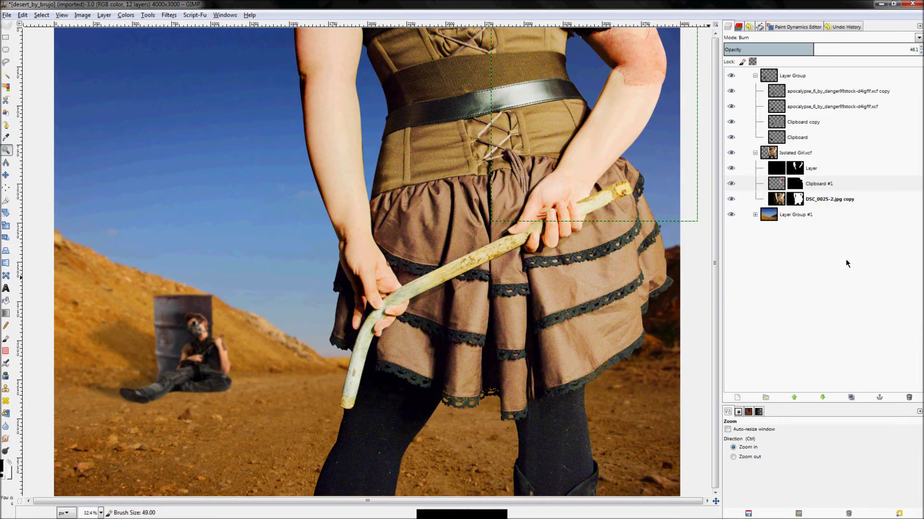
# Step: Undo the creation of the Visible layer in the Isolated Girl group
pyautogui.rightClick(818, 107)
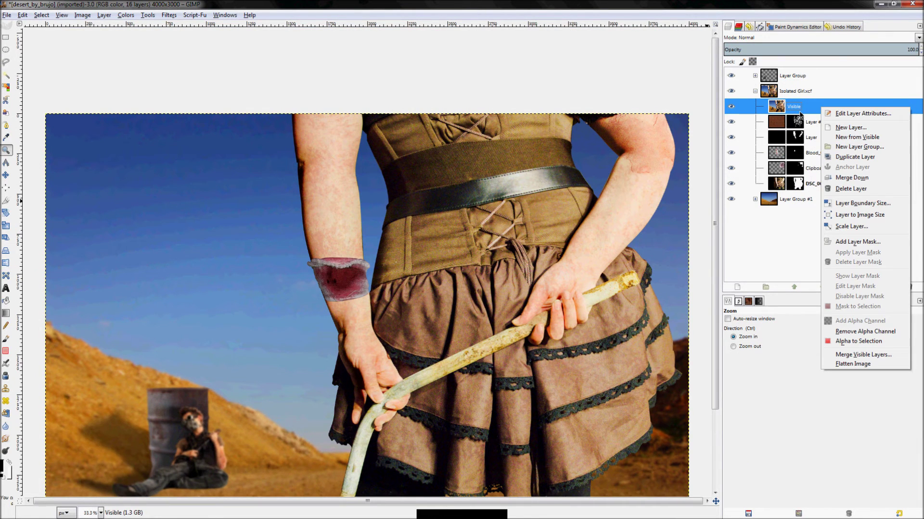
pyautogui.click(800, 112)
pyautogui.hotkey('ctrl', 'z')
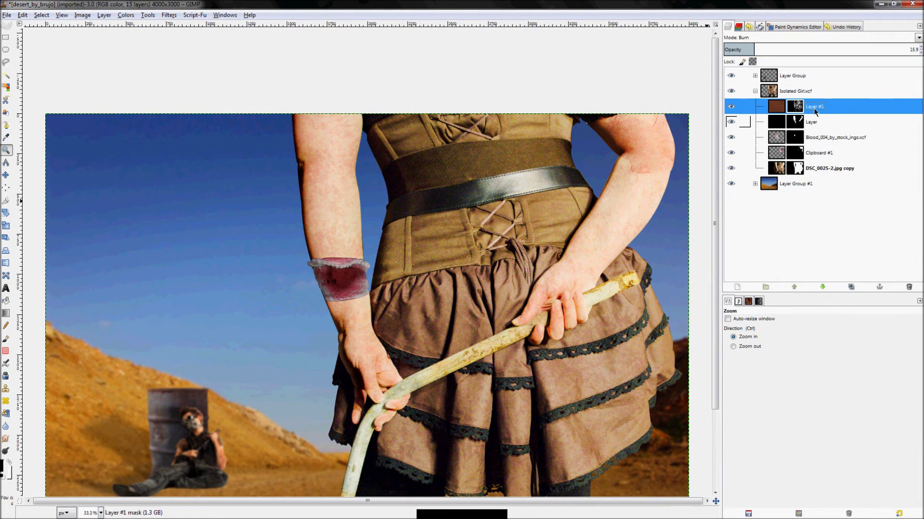
# Step: Add a transparent 4000 x 3000 px layer above Layer #1 in the Isolated Girl group and fill it with black
pyautogui.rightClick(815, 112)
pyautogui.click(828, 126)
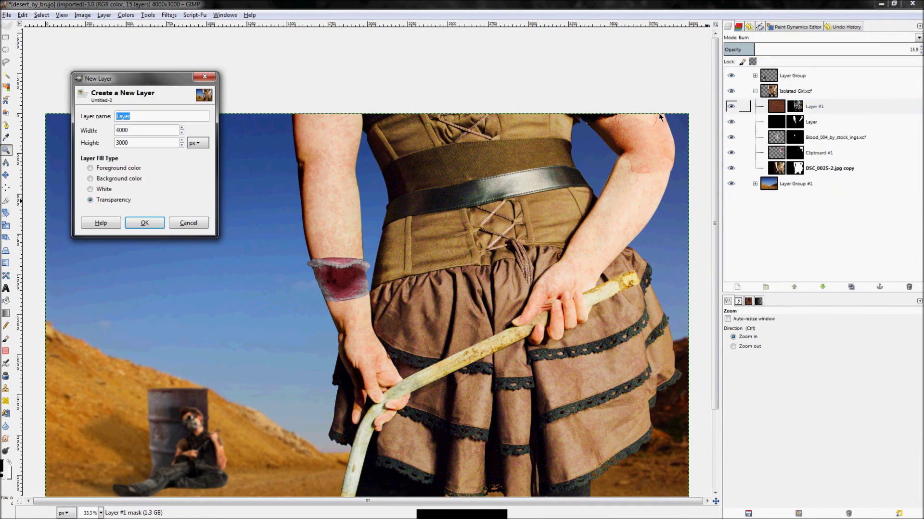
pyautogui.click(135, 223)
pyautogui.hotkey('shift', 'b')
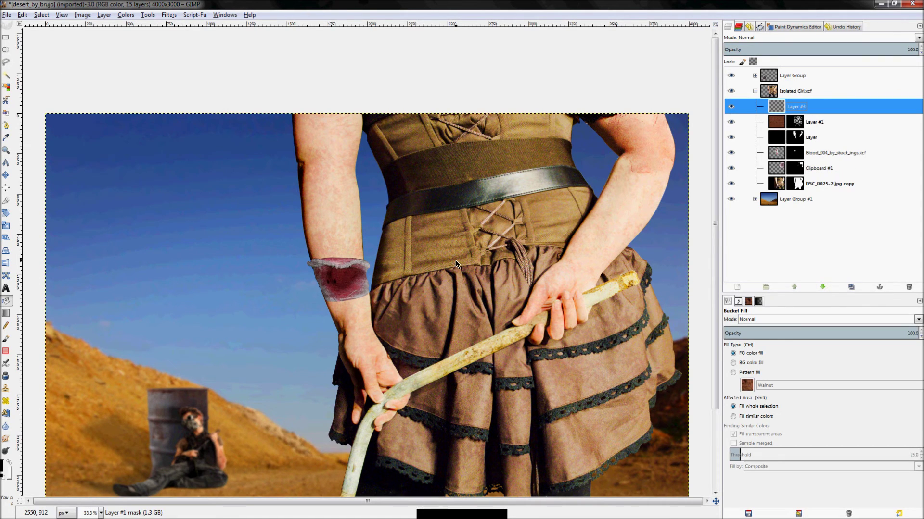
pyautogui.click(455, 260)
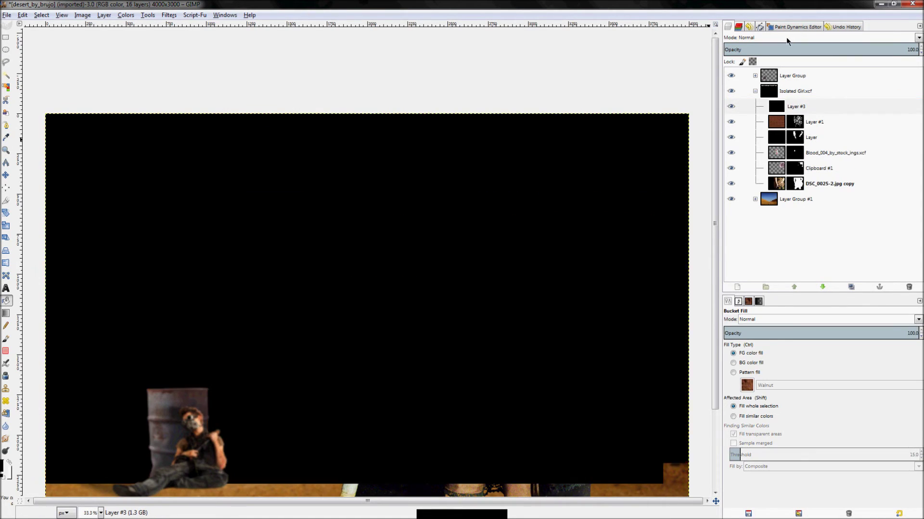
# Step: Set Layer #3 to Overlay mode and add a black layer mask to it
pyautogui.click(786, 37)
pyautogui.click(659, 204)
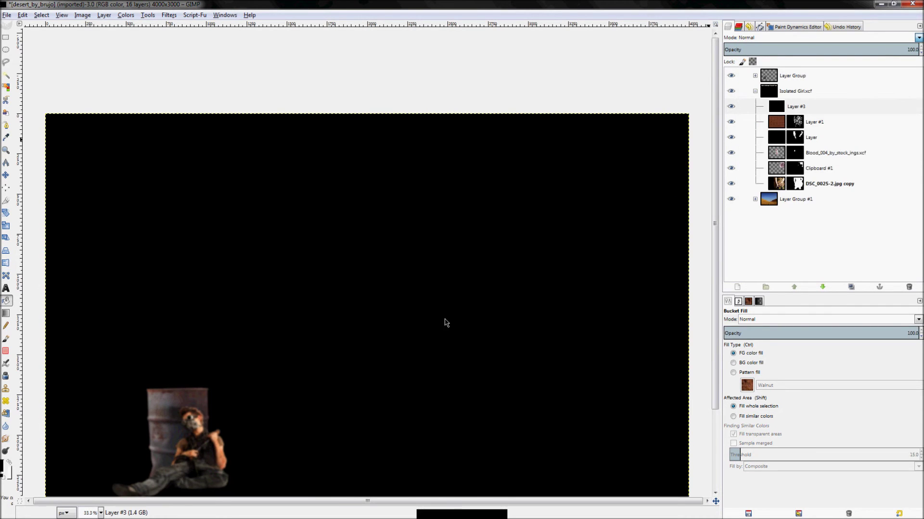
pyautogui.rightClick(826, 108)
pyautogui.click(861, 243)
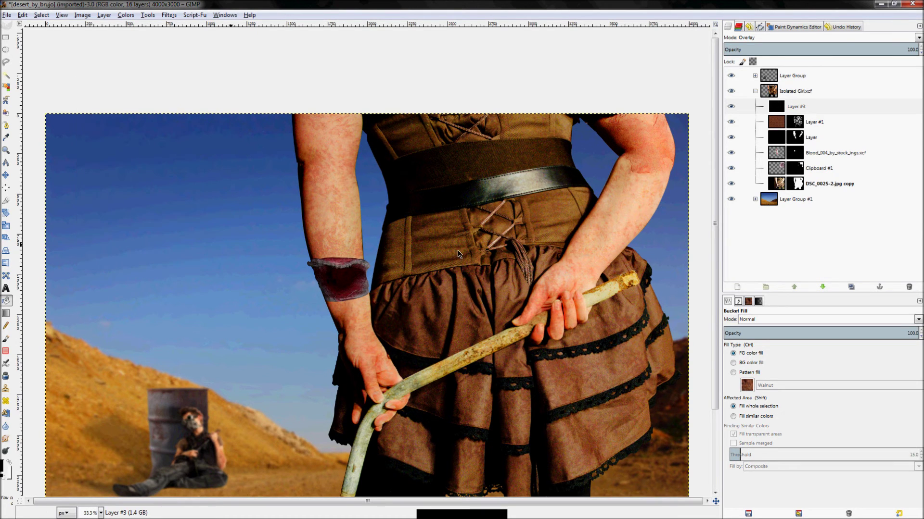
pyautogui.click(471, 237)
# Step: Enlarge the Acrylic 03 paintbrush to 569 and paint dirt shading along both arms and hands on the Layer #3 mask
pyautogui.press('p')
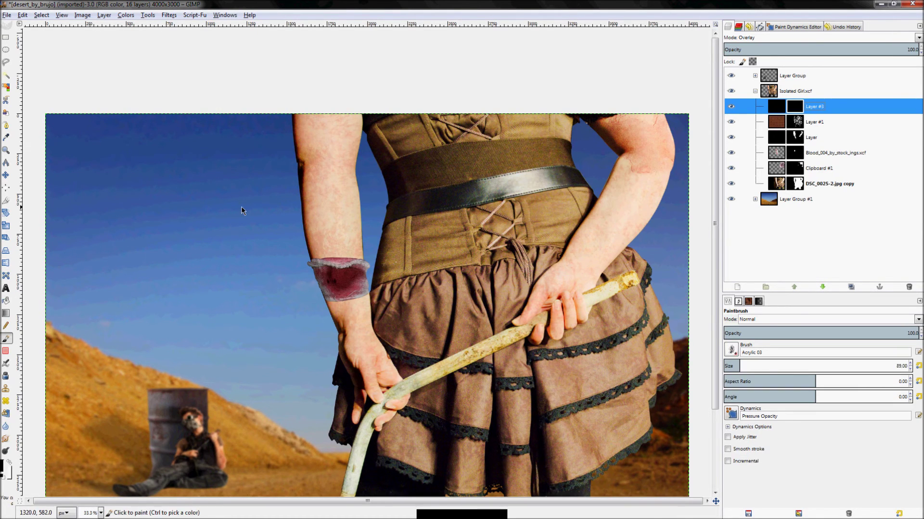
pyautogui.press(']')
pyautogui.press(']')
pyautogui.press(']')
pyautogui.press(']')
pyautogui.press(']')
pyautogui.press(']')
pyautogui.press(']')
pyautogui.press(']')
pyautogui.press(']')
pyautogui.press(']')
pyautogui.press(']')
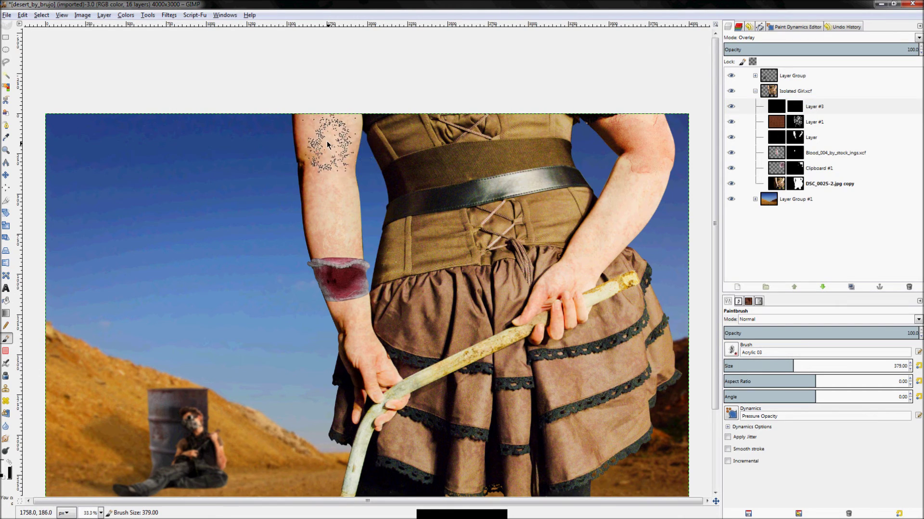
pyautogui.press(']')
pyautogui.press(']')
pyautogui.press(']')
pyautogui.press(']')
pyautogui.press(']')
pyautogui.moveTo(310, 140)
pyautogui.mouseDown()
pyautogui.moveTo(331, 171)
pyautogui.moveTo(329, 227)
pyautogui.moveTo(323, 160)
pyautogui.moveTo(366, 306)
pyautogui.moveTo(353, 342)
pyautogui.mouseUp()
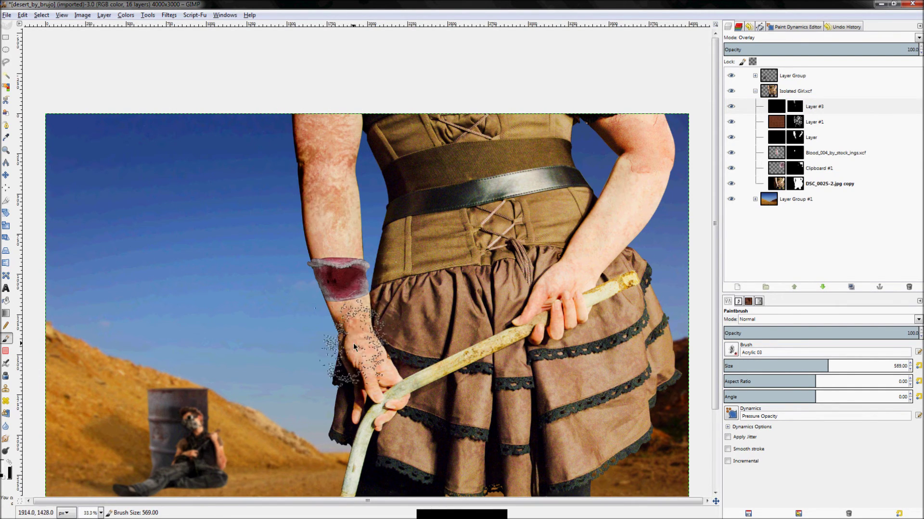
pyautogui.moveTo(567, 272)
pyautogui.mouseDown()
pyautogui.moveTo(616, 193)
pyautogui.moveTo(630, 227)
pyautogui.moveTo(611, 248)
pyautogui.moveTo(643, 204)
pyautogui.moveTo(596, 277)
pyautogui.moveTo(597, 250)
pyautogui.moveTo(617, 222)
pyautogui.moveTo(641, 224)
pyautogui.moveTo(623, 244)
pyautogui.moveTo(613, 194)
pyautogui.moveTo(573, 247)
pyautogui.mouseUp()
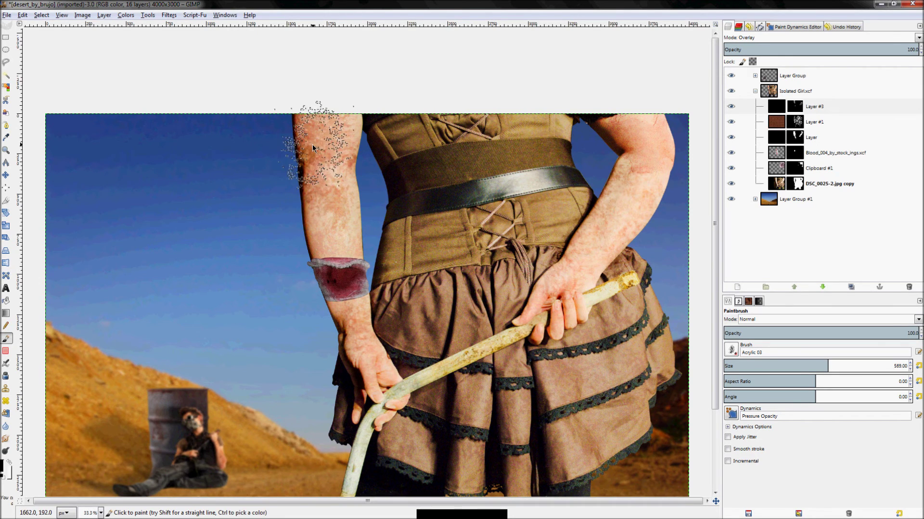
pyautogui.moveTo(318, 142)
pyautogui.mouseDown()
pyautogui.moveTo(338, 190)
pyautogui.moveTo(318, 195)
pyautogui.moveTo(307, 183)
pyautogui.moveTo(304, 129)
pyautogui.moveTo(348, 163)
pyautogui.moveTo(352, 214)
pyautogui.moveTo(328, 242)
pyautogui.moveTo(313, 293)
pyautogui.moveTo(332, 277)
pyautogui.moveTo(323, 240)
pyautogui.moveTo(330, 258)
pyautogui.moveTo(247, 376)
pyautogui.moveTo(348, 350)
pyautogui.moveTo(352, 328)
pyautogui.mouseUp()
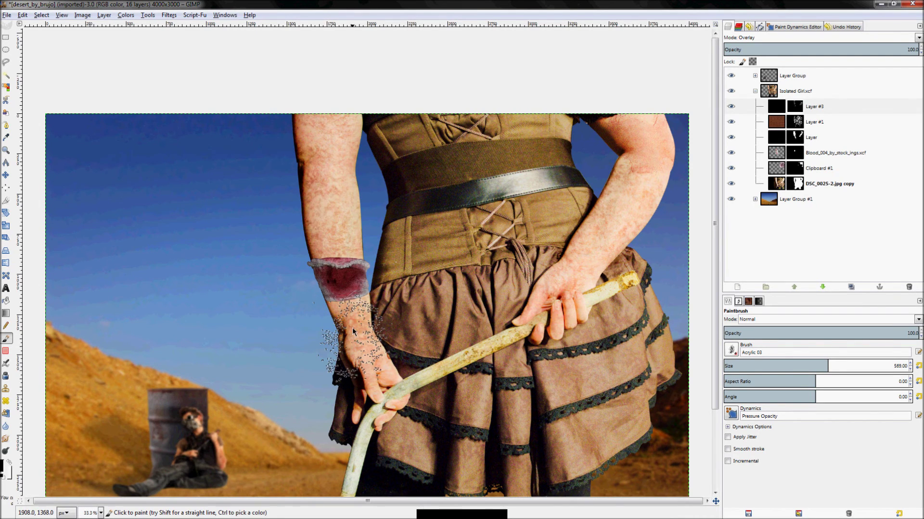
# Step: Switch the paintbrush to Galaxy, Big, enlarge it to 469 and paint over both forearms on the Layer #3 mask
pyautogui.press('z')
pyautogui.hotkey('shift', 'ctrl', 'j')
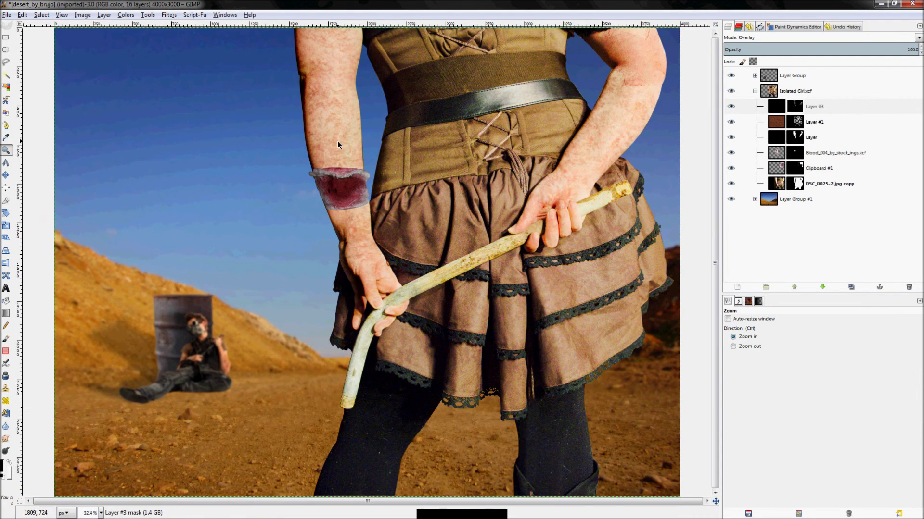
pyautogui.press('p')
pyautogui.press('[')
pyautogui.press('[')
pyautogui.press('[')
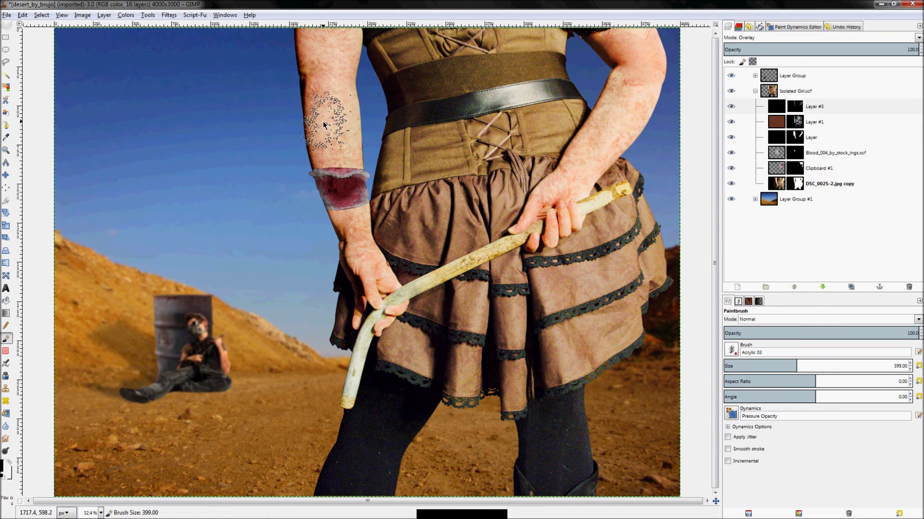
pyautogui.press('[')
pyautogui.press('[')
pyautogui.press('[')
pyautogui.press('[')
pyautogui.press('[')
pyautogui.press('[')
pyautogui.press('[')
pyautogui.press('[')
pyautogui.press('[')
pyautogui.press('[')
pyautogui.press('[')
pyautogui.press('[')
pyautogui.press('[')
pyautogui.press('[')
pyautogui.press('[')
pyautogui.press('[')
pyautogui.press('[')
pyautogui.press('[')
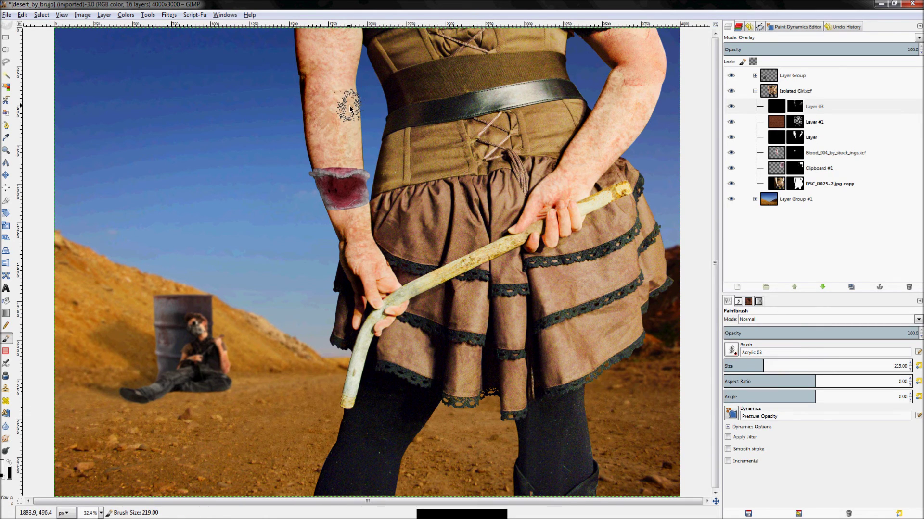
pyautogui.click(731, 350)
pyautogui.click(768, 463)
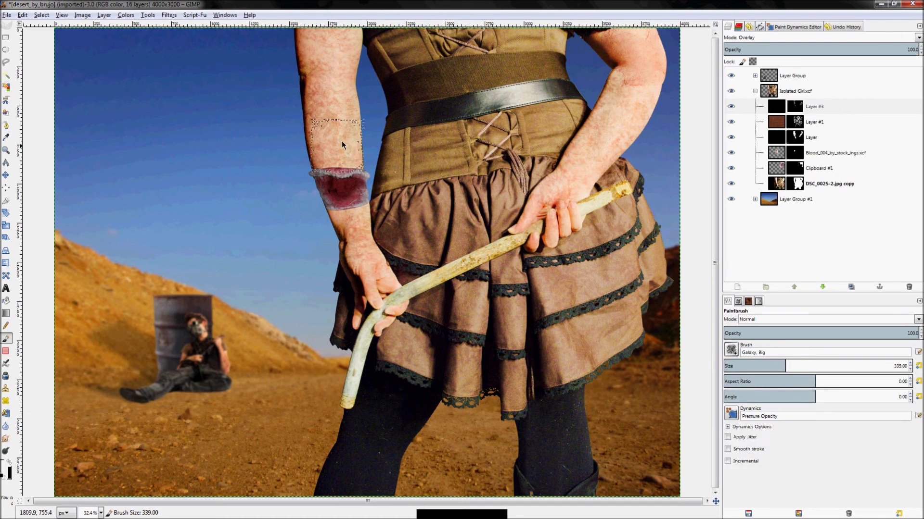
pyautogui.press(']')
pyautogui.press(']')
pyautogui.press(']')
pyautogui.press(']')
pyautogui.press(']')
pyautogui.press(']')
pyautogui.press(']')
pyautogui.press(']')
pyautogui.press(']')
pyautogui.press(']')
pyautogui.press(']')
pyautogui.press(']')
pyautogui.press(']')
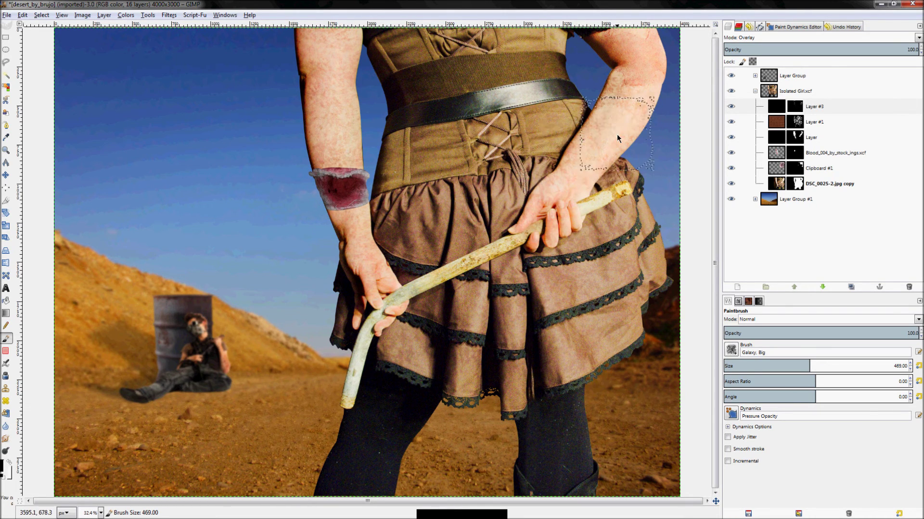
# Step: Paint stains on the corset and skirt in the Layer #3 mask with Galaxy, Big at sizes 439 to 569, alternating white and black
pyautogui.press('[')
pyautogui.press('[')
pyautogui.press('[')
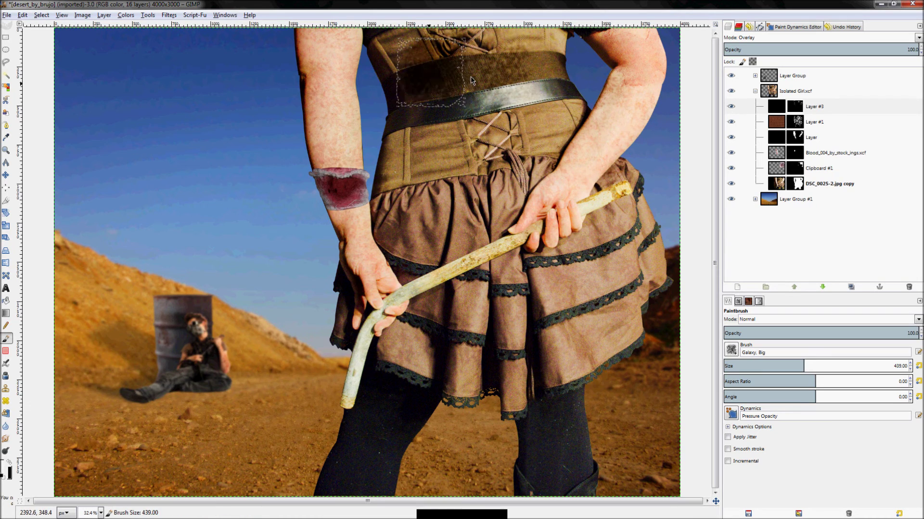
pyautogui.press(']')
pyautogui.press(']')
pyautogui.press(']')
pyautogui.press(']')
pyautogui.press(']')
pyautogui.press(']')
pyautogui.press(']')
pyautogui.press(']')
pyautogui.press(']')
pyautogui.press(']')
pyautogui.press(']')
pyautogui.press(']')
pyautogui.press(']')
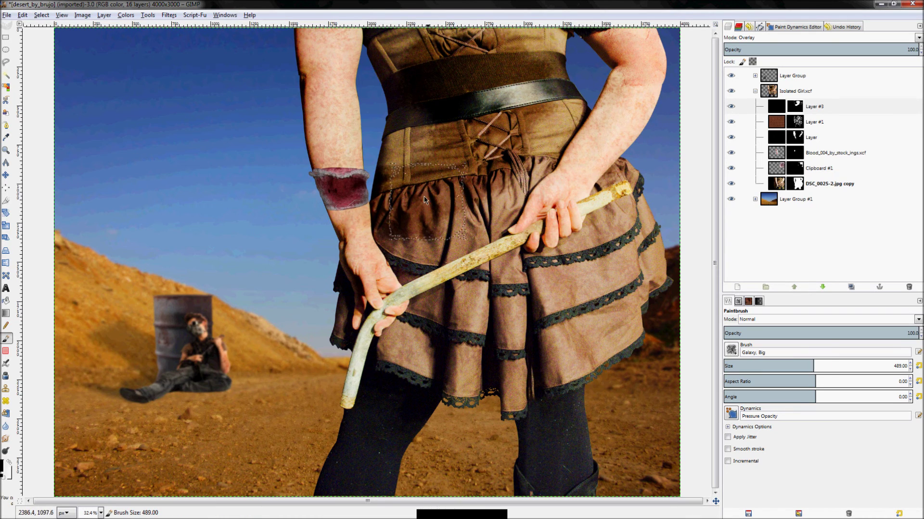
pyautogui.moveTo(492, 118)
pyautogui.mouseDown()
pyautogui.moveTo(459, 65)
pyautogui.moveTo(460, 152)
pyautogui.moveTo(474, 68)
pyautogui.moveTo(430, 189)
pyautogui.moveTo(408, 220)
pyautogui.moveTo(449, 186)
pyautogui.moveTo(428, 64)
pyautogui.mouseUp()
pyautogui.press('x')
pyautogui.moveTo(516, 73)
pyautogui.mouseDown()
pyautogui.moveTo(507, 136)
pyautogui.moveTo(499, 135)
pyautogui.moveTo(506, 79)
pyautogui.moveTo(486, 64)
pyautogui.moveTo(465, 92)
pyautogui.moveTo(480, 140)
pyautogui.moveTo(520, 126)
pyautogui.moveTo(460, 161)
pyautogui.moveTo(524, 138)
pyautogui.mouseUp()
pyautogui.press('x')
# Step: Try Layer #1 opacities of 24 and 17.2, comparing the image with Layer #1 and Layer #3 hidden and shown
pyautogui.click(772, 122)
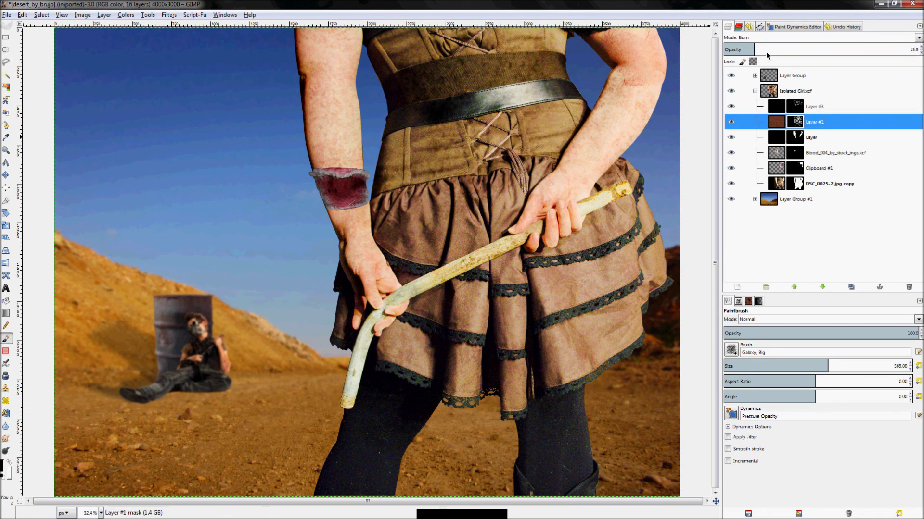
pyautogui.moveTo(767, 55); pyautogui.dragTo(836, 58)
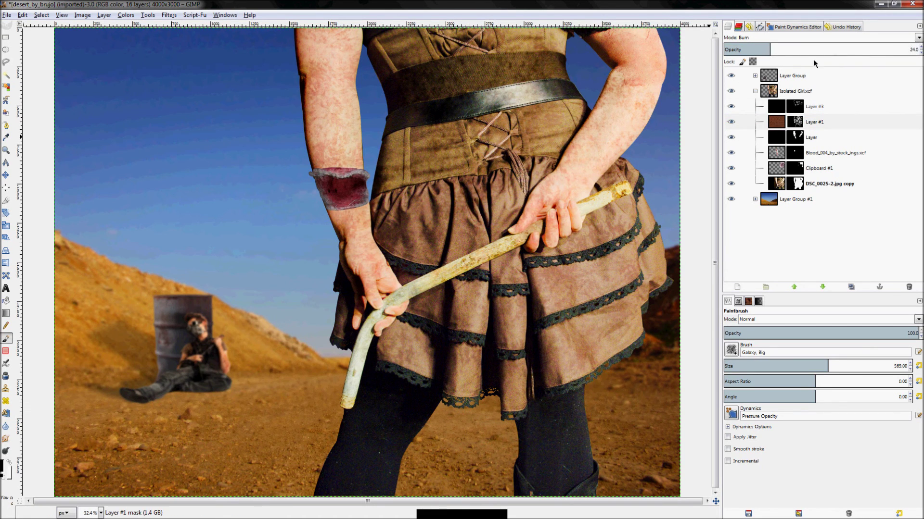
pyautogui.moveTo(778, 58); pyautogui.dragTo(681, 62)
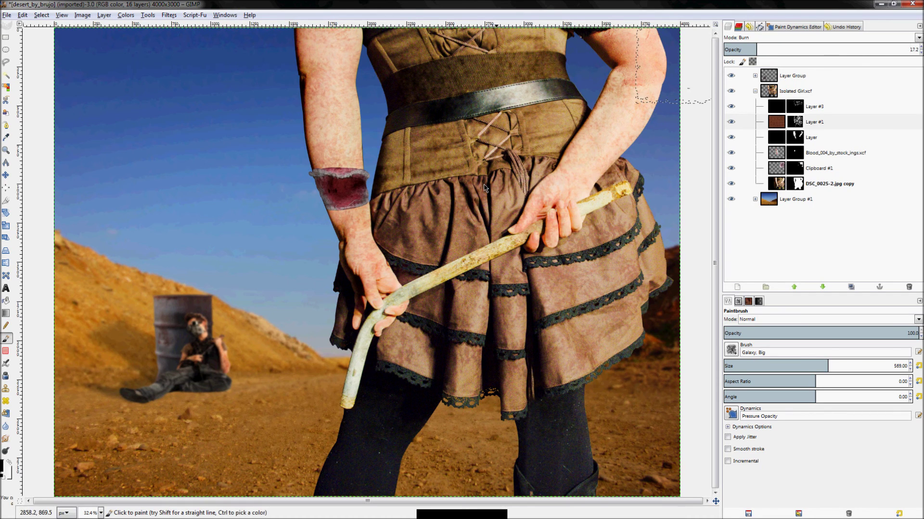
pyautogui.click(730, 122)
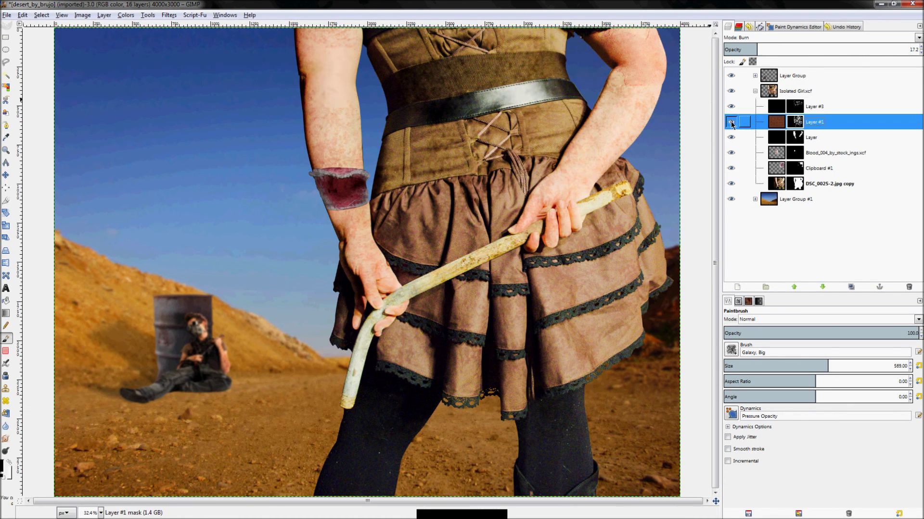
pyautogui.click(730, 122)
pyautogui.click(732, 107)
pyautogui.click(732, 107)
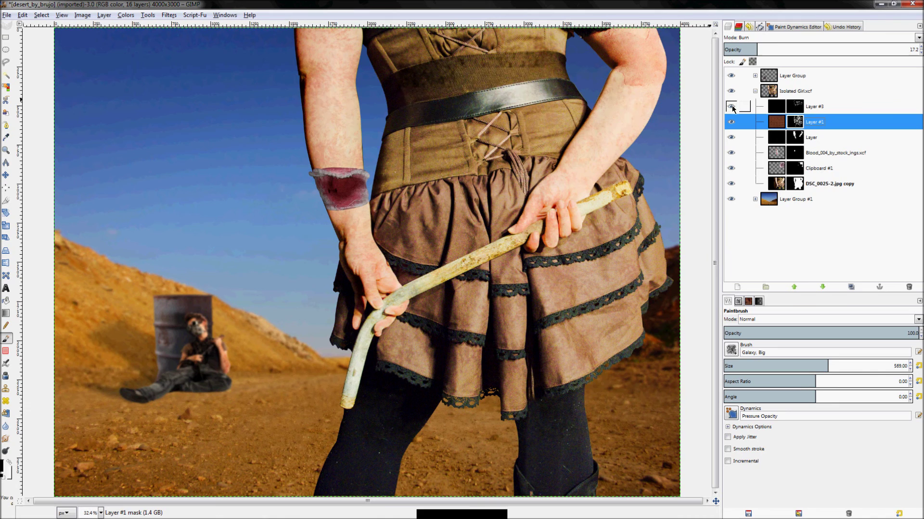
# Step: Lower the opacity of Layer #1 to 7.7
pyautogui.click(744, 54)
pyautogui.write('7.7')
pyautogui.press('Return')
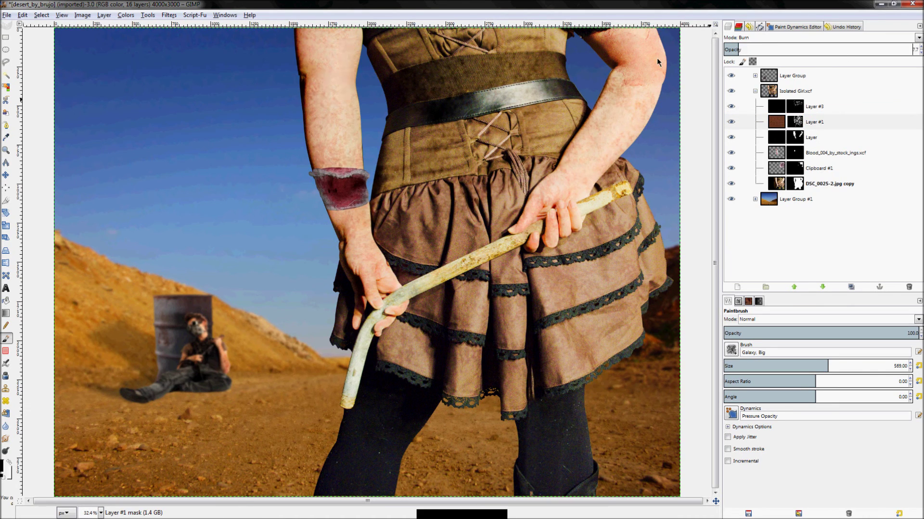
pyautogui.hotkey('ctrl', 'shift', 'a')
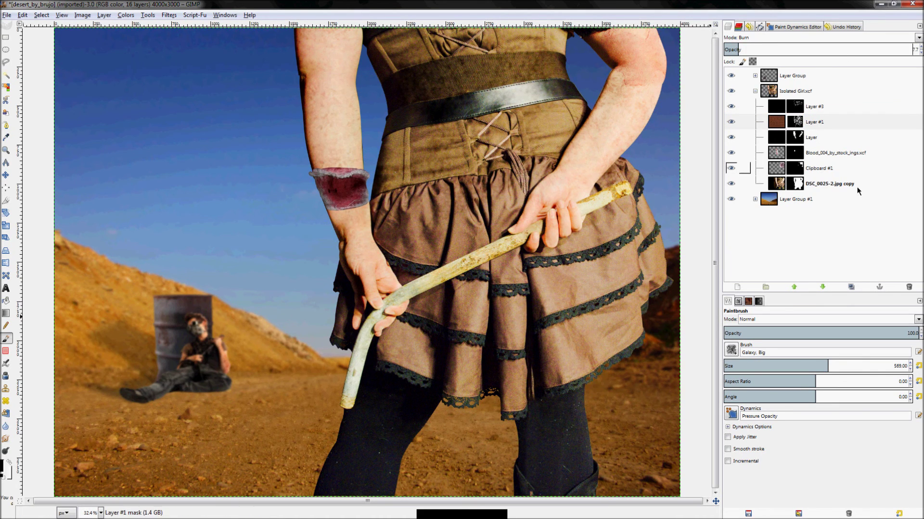
pyautogui.click(755, 92)
pyautogui.click(755, 91)
pyautogui.click(851, 123)
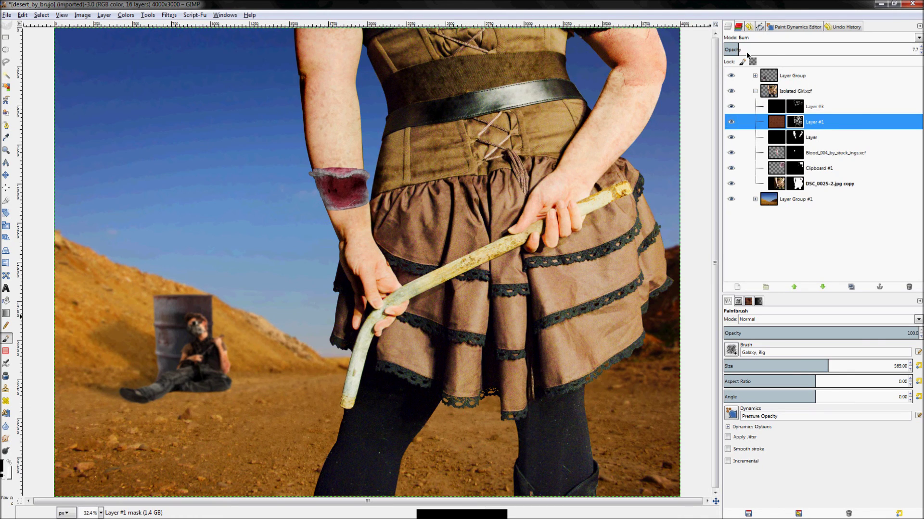
# Step: Try higher opacities on Layer #1 and set its opacity to 10
pyautogui.moveTo(746, 51); pyautogui.dragTo(899, 82)
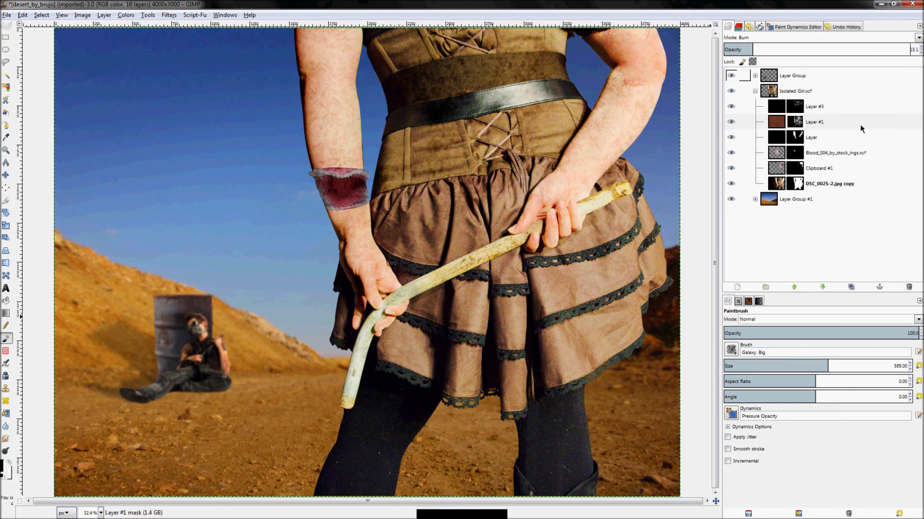
pyautogui.click(757, 49)
pyautogui.click(749, 53)
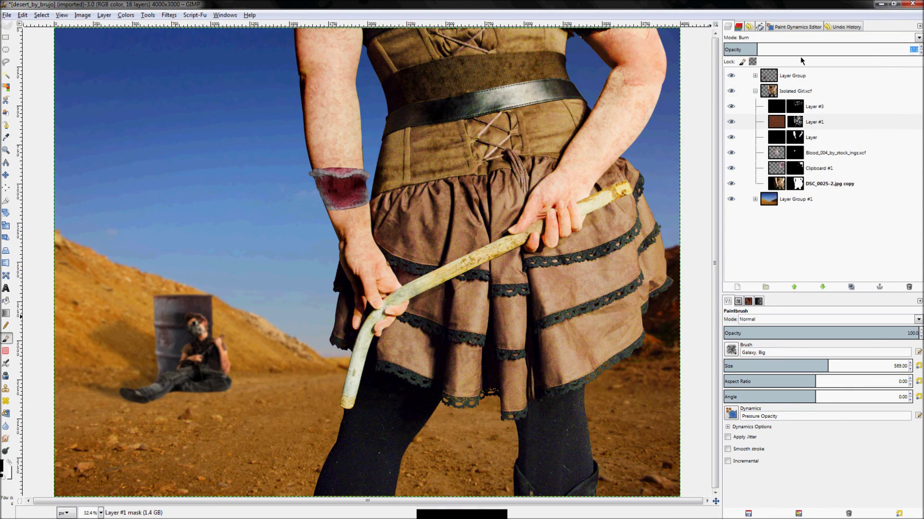
pyautogui.write('10')
pyautogui.press('Return')
# Step: Try an opacity of 75.4 on Layer #3 and restore it to 100
pyautogui.click(826, 106)
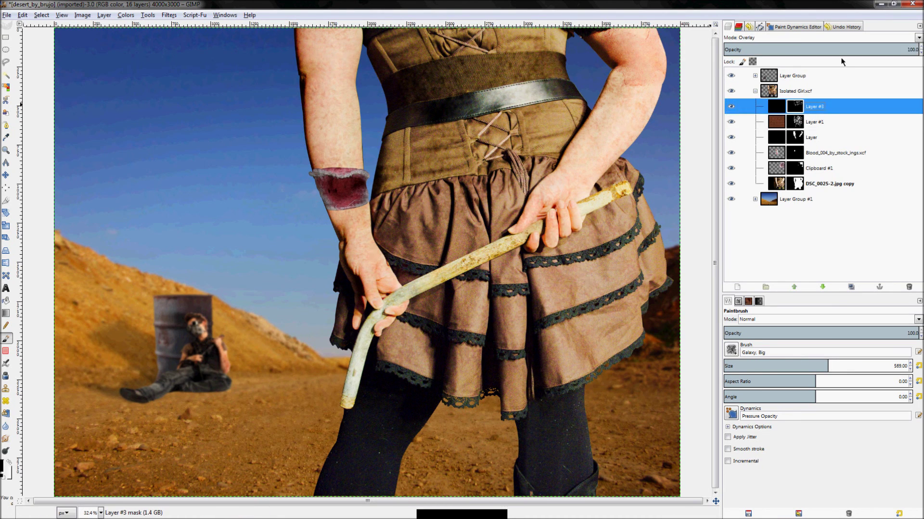
pyautogui.click(869, 49)
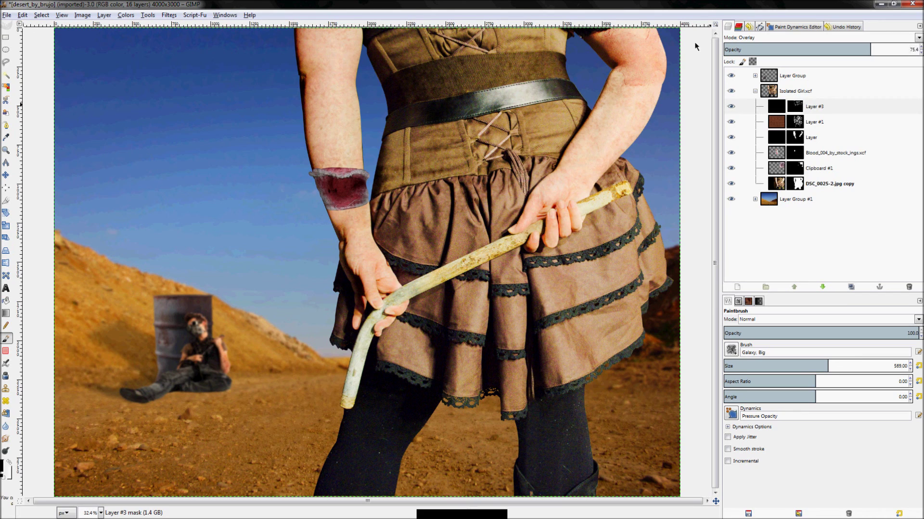
pyautogui.click(911, 49)
pyautogui.click(859, 124)
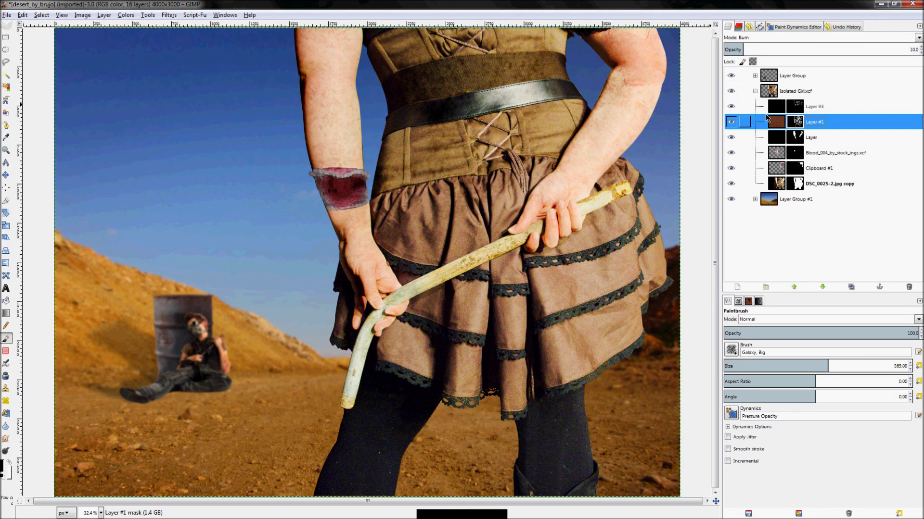
pyautogui.click(832, 139)
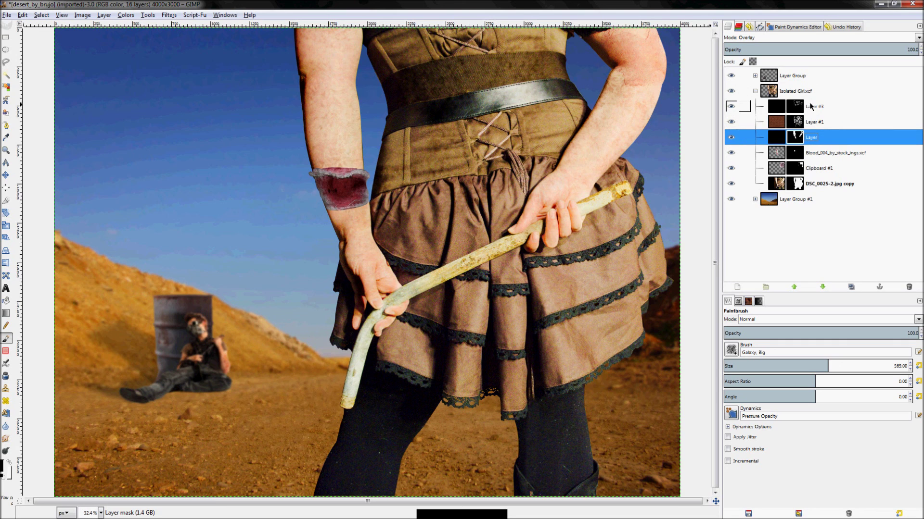
# Step: Reduce the Galaxy, Big brush to 379 and touch up the corset's waistband on the Layer #3 mask
pyautogui.click(812, 107)
pyautogui.press('z')
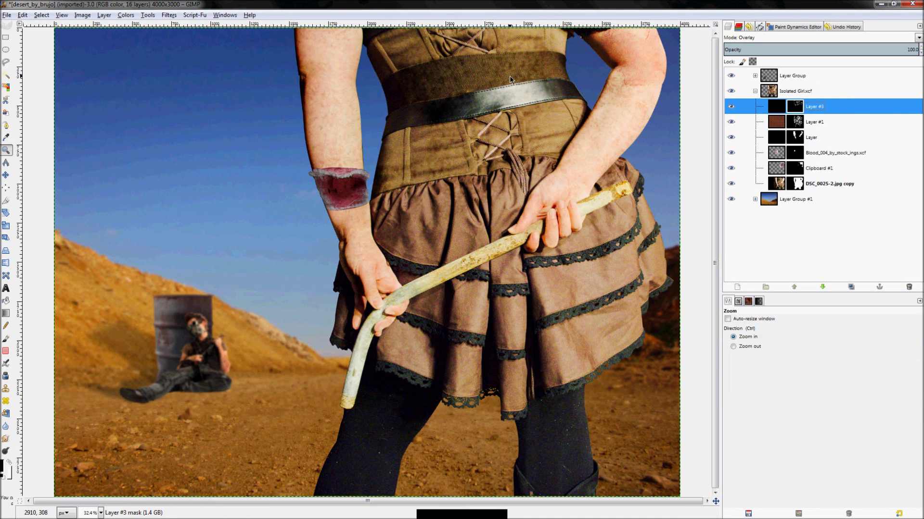
pyautogui.press('p')
pyautogui.press('[')
pyautogui.press('[')
pyautogui.press('[')
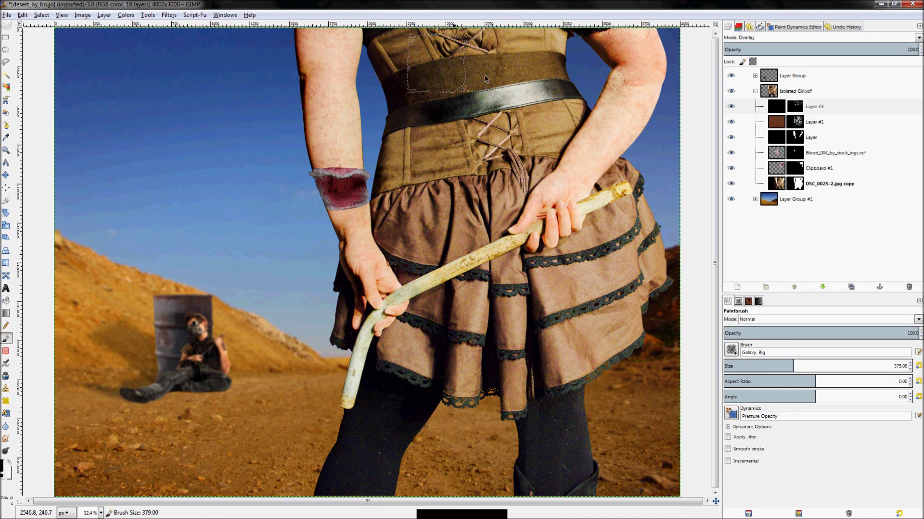
# Step: Set the opacity of Layer #1 to 6.4
pyautogui.click(813, 122)
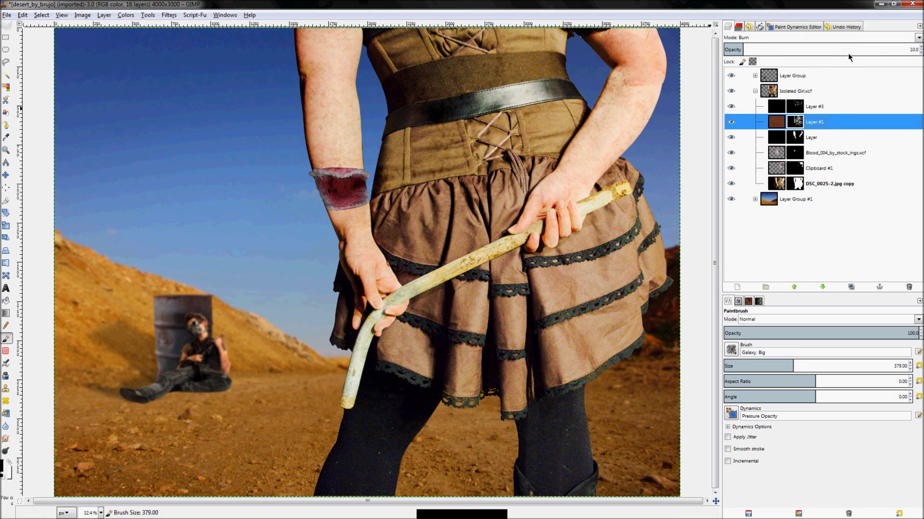
pyautogui.moveTo(849, 54); pyautogui.dragTo(778, 63)
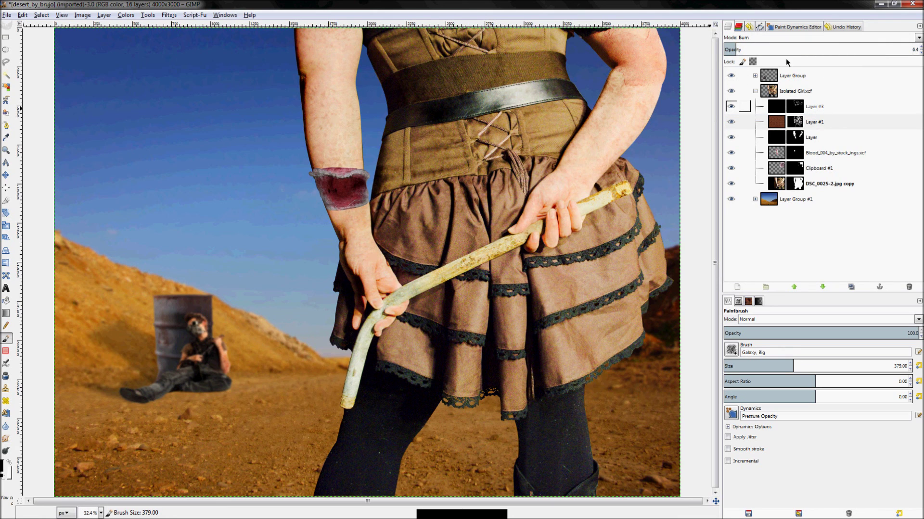
# Step: Enlarge the Galaxy, Big brush to 429 and paint on the Layer #3 mask over the forearm above the wound
pyautogui.click(855, 108)
pyautogui.press('x')
pyautogui.press(']')
pyautogui.press(']')
pyautogui.press(']')
pyautogui.press(']')
pyautogui.press(']')
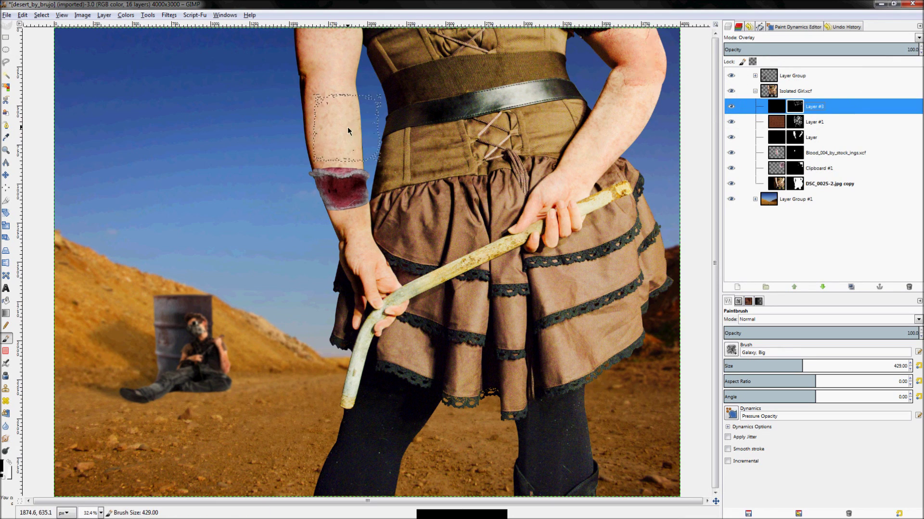
pyautogui.click(347, 126)
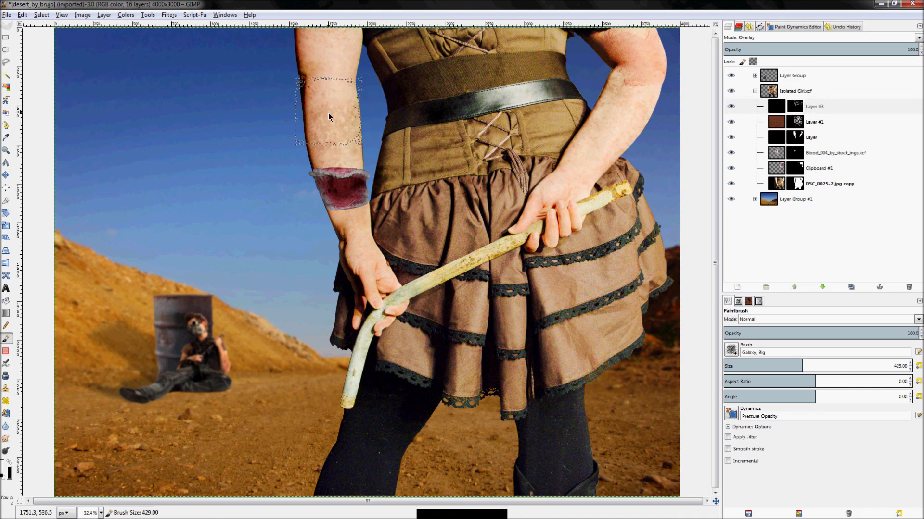
# Step: Refine the forearm texture above the wound on the Layer #3 mask with brush sizes 369 and 309
pyautogui.press('[')
pyautogui.press('[')
pyautogui.press('[')
pyautogui.press('[')
pyautogui.press('[')
pyautogui.press('[')
pyautogui.press('[')
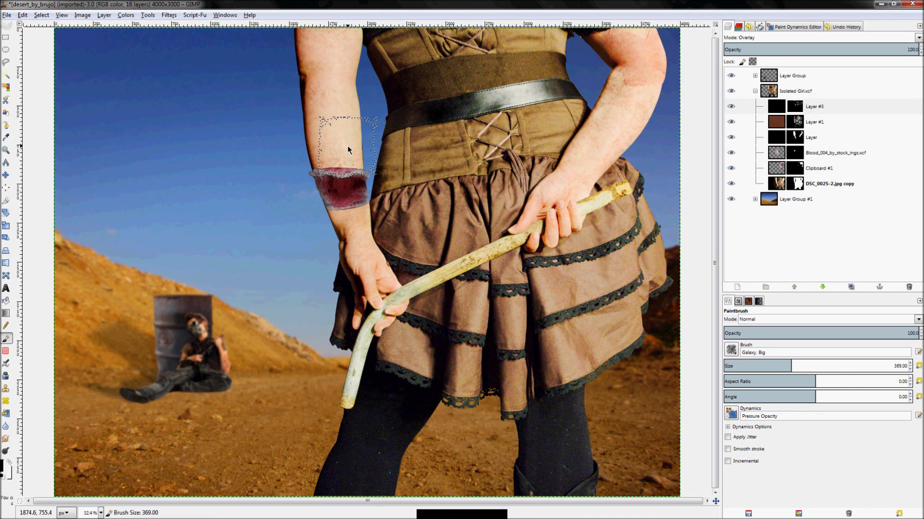
pyautogui.press('[')
pyautogui.press('[')
pyautogui.press('[')
pyautogui.press('[')
pyautogui.press('[')
pyautogui.press('[')
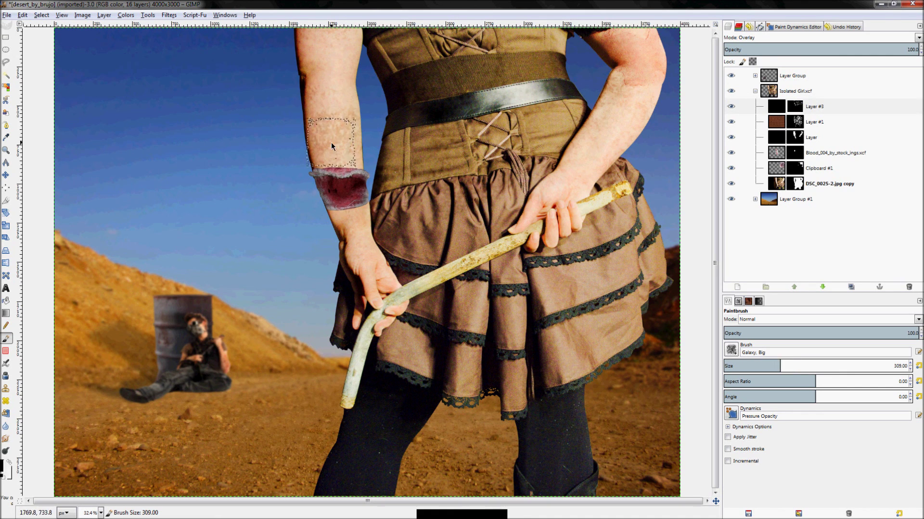
pyautogui.click(333, 127)
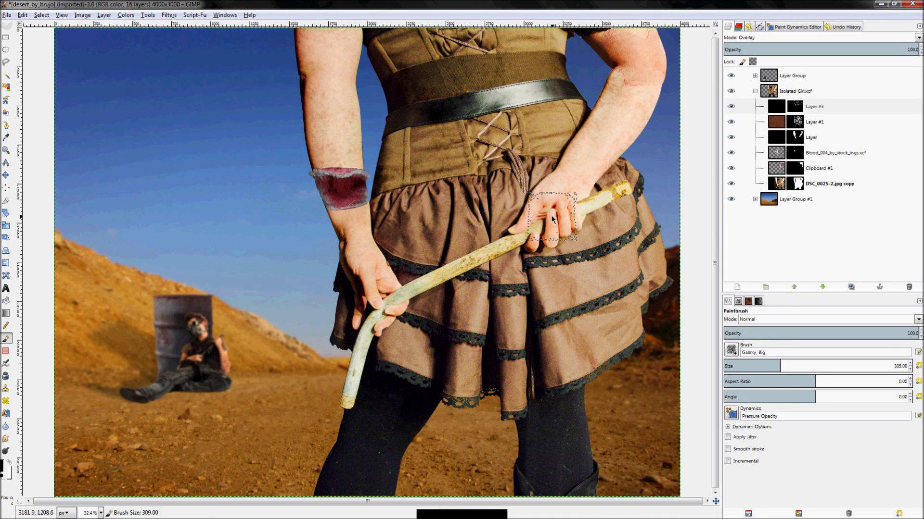